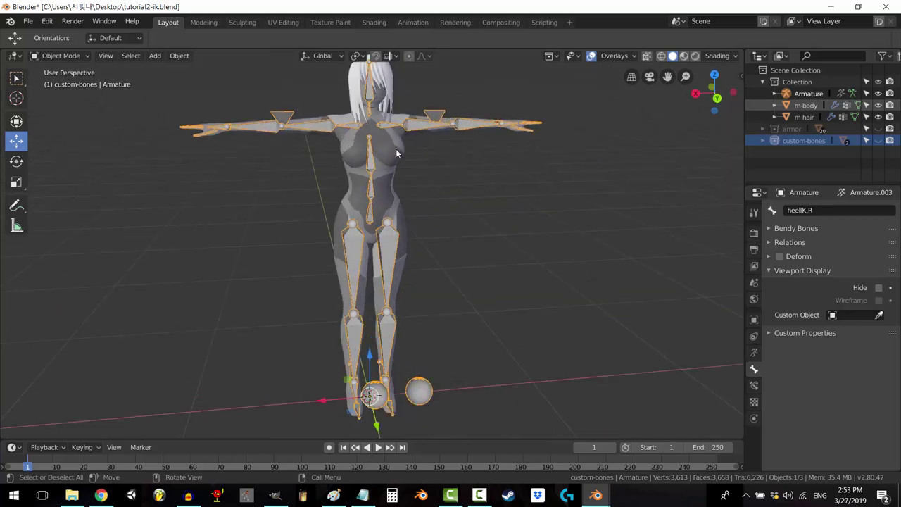
Step: Switch the viewport to wireframe shading so the armature bones show inside the whole body mesh
click(661, 56)
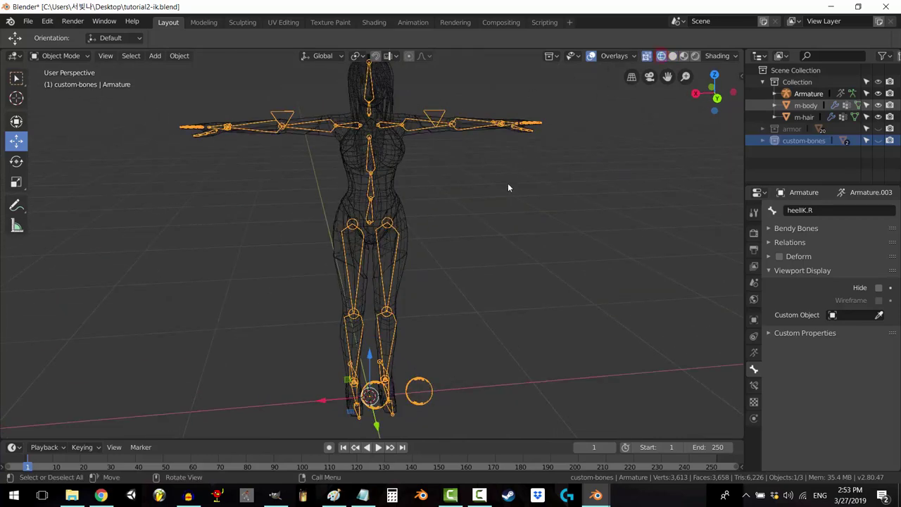
key(ctrl+KP_1)
middle_drag(487, 233, 454, 284)
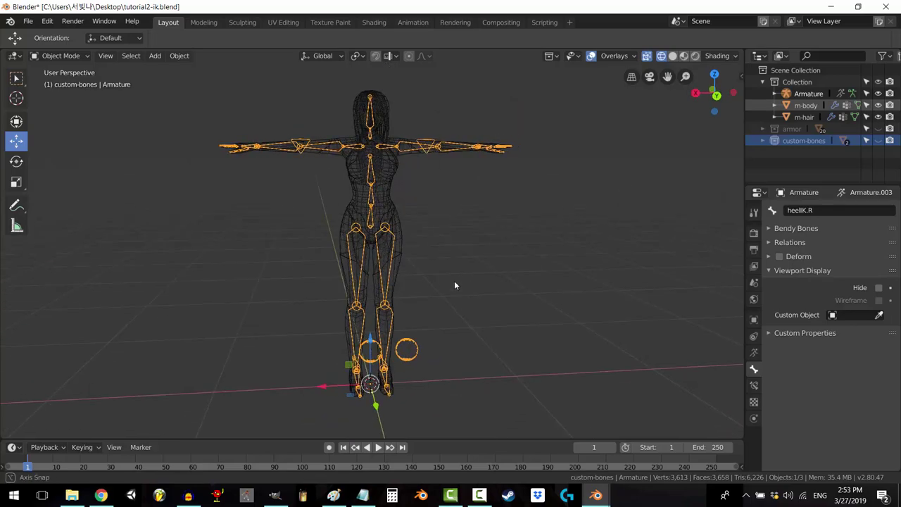
Step: Examine how the armature's bones sit inside the body mesh, from the head and arms down to the legs
scroll(427, 197, up, 5)
scroll(444, 149, up, 3)
middle_drag(444, 149, 491, 202)
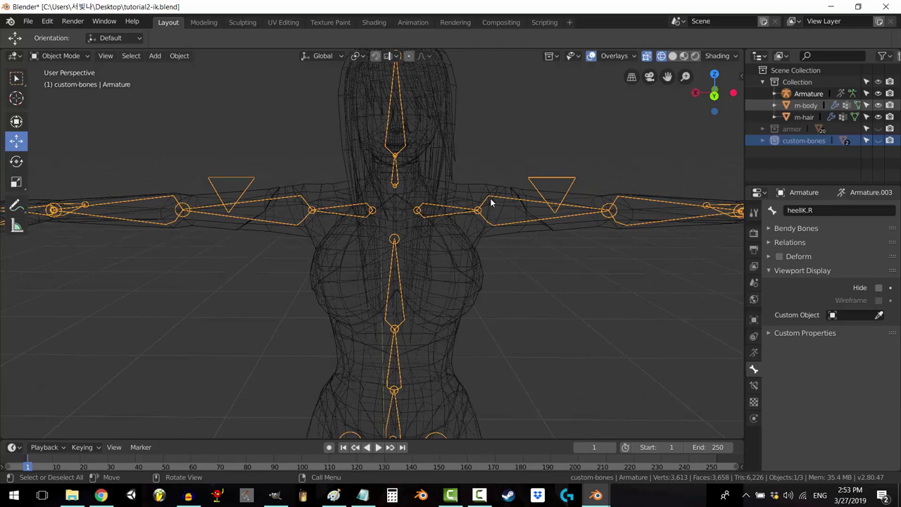
scroll(491, 210, down, 1)
shift+middle_drag(478, 380, 477, 236)
shift+middle_drag(485, 274, 459, 162)
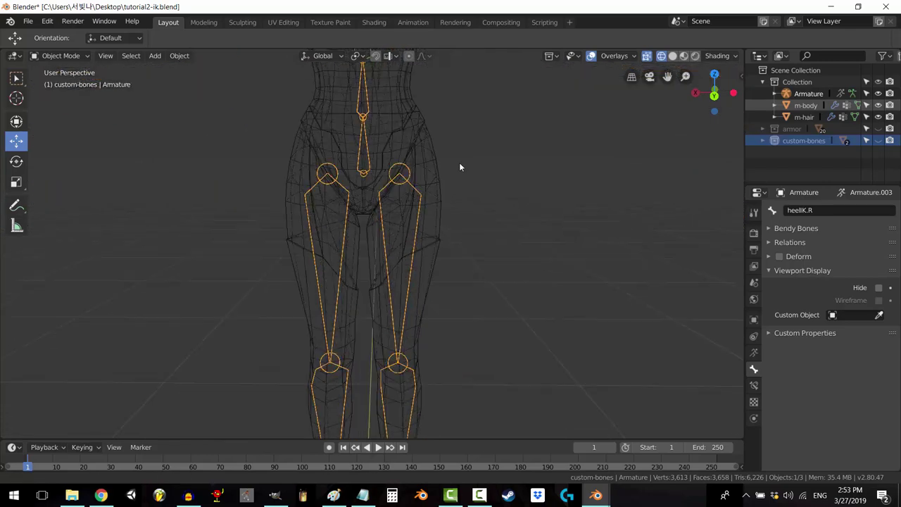
mouse_move(465, 286)
shift+middle_down()
mouse_move(463, 193)
mouse_move(477, 123)
shift+middle_up()
shift+middle_drag(486, 212, 489, 335)
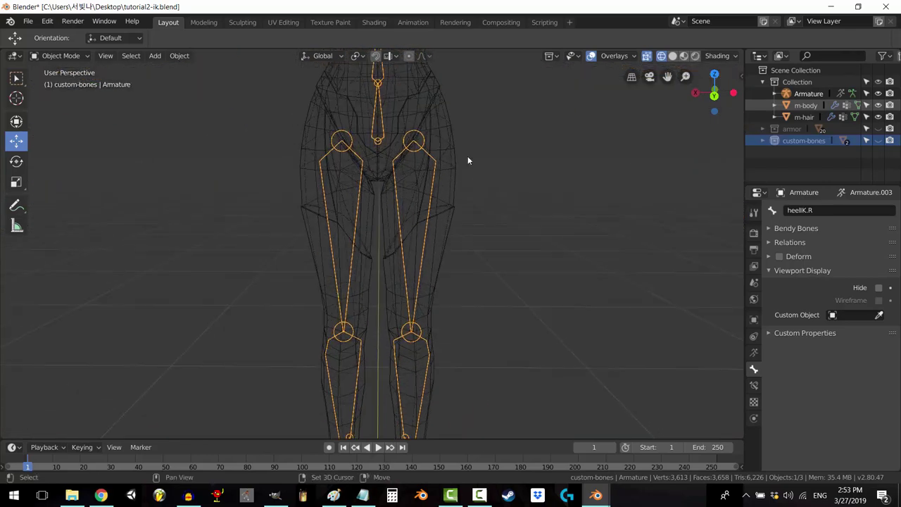
mouse_move(468, 63)
shift+middle_down()
mouse_move(476, 214)
mouse_move(504, 238)
mouse_move(491, 269)
mouse_move(418, 273)
mouse_move(401, 247)
mouse_move(427, 225)
mouse_move(487, 244)
mouse_move(335, 254)
mouse_move(260, 281)
mouse_move(360, 269)
mouse_move(435, 291)
mouse_move(435, 232)
mouse_move(432, 260)
shift+middle_up()
scroll(432, 260, up, 3)
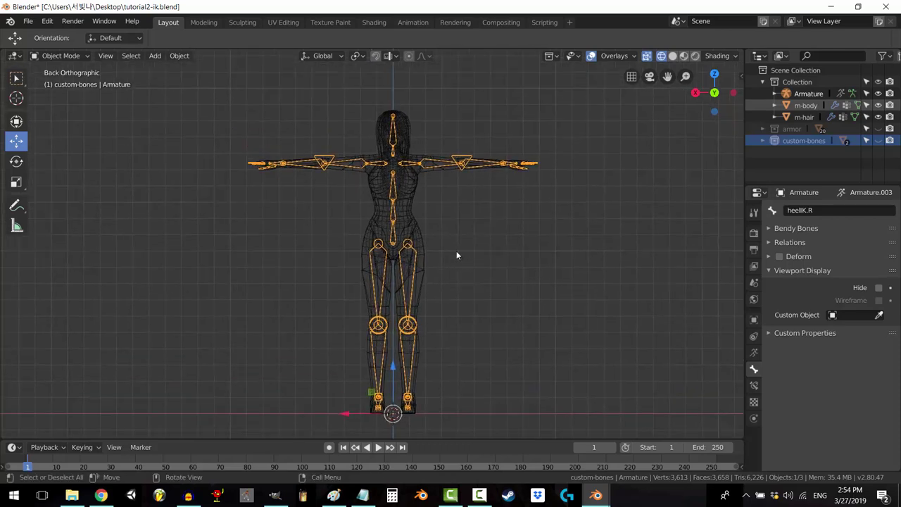
middle_drag(461, 184, 378, 239)
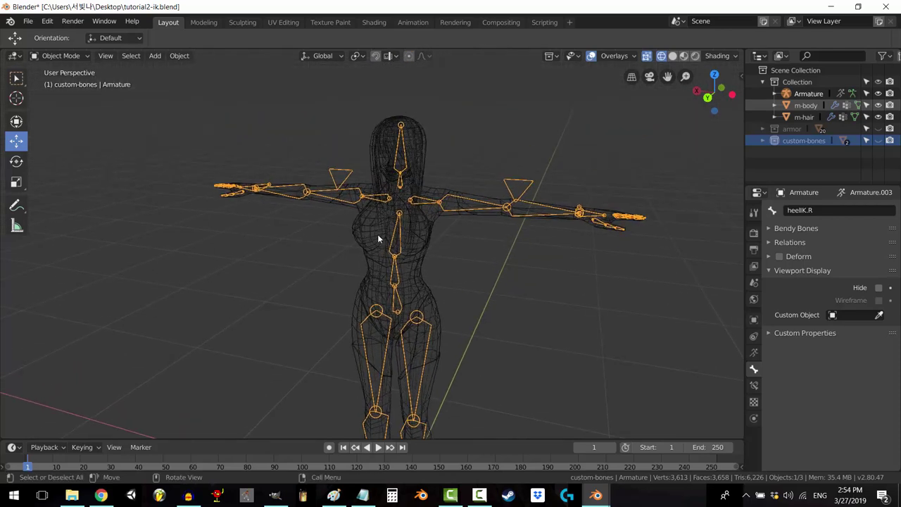
Step: Enter Edit Mode on the armature and enable X-Axis Mirror
click(54, 57)
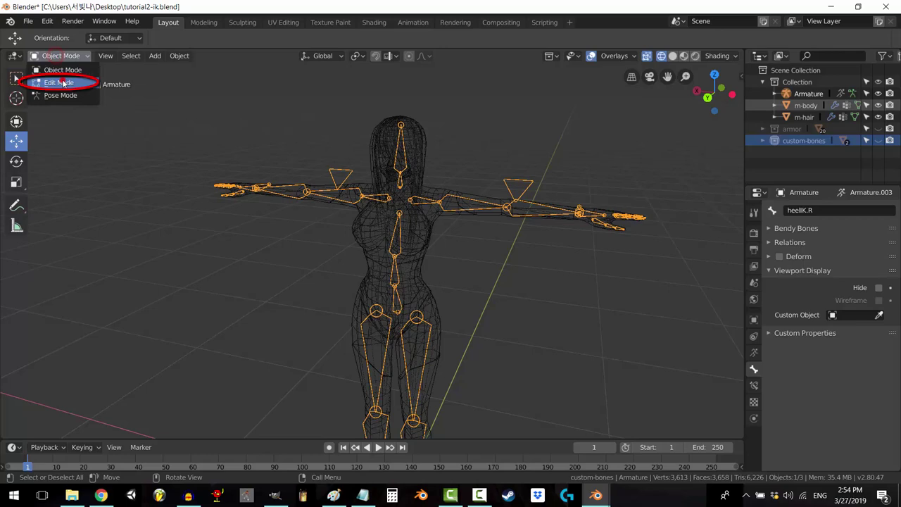
click(59, 82)
click(754, 213)
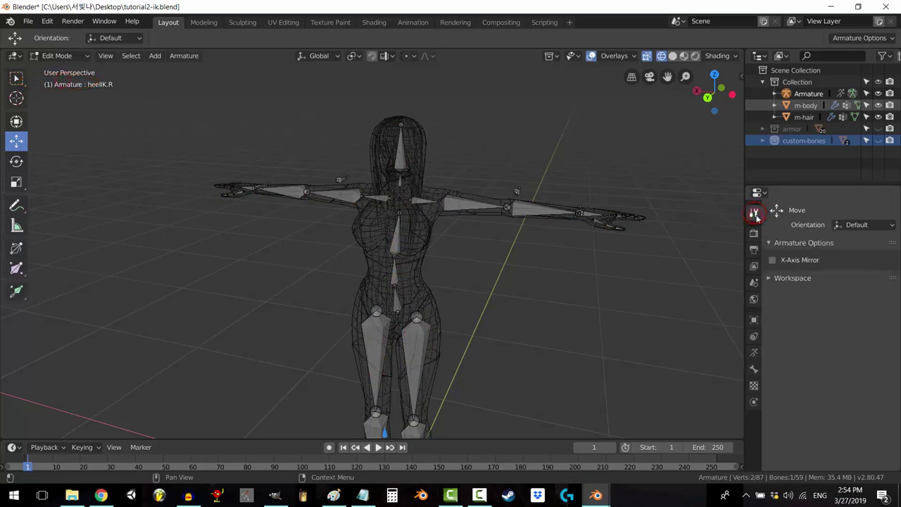
click(772, 260)
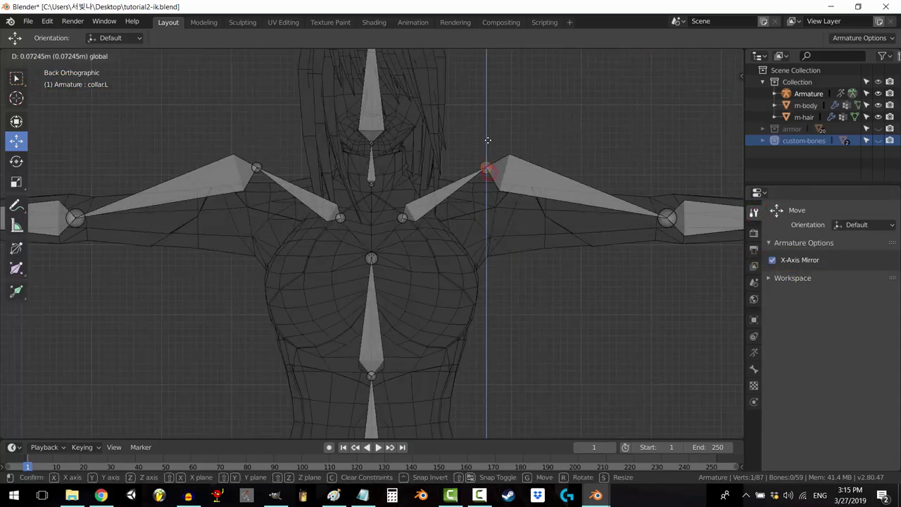
Step: Try moving the left shoulder, elbow and hip joints to test the mirrored bone editing
key(Escape)
key(g)
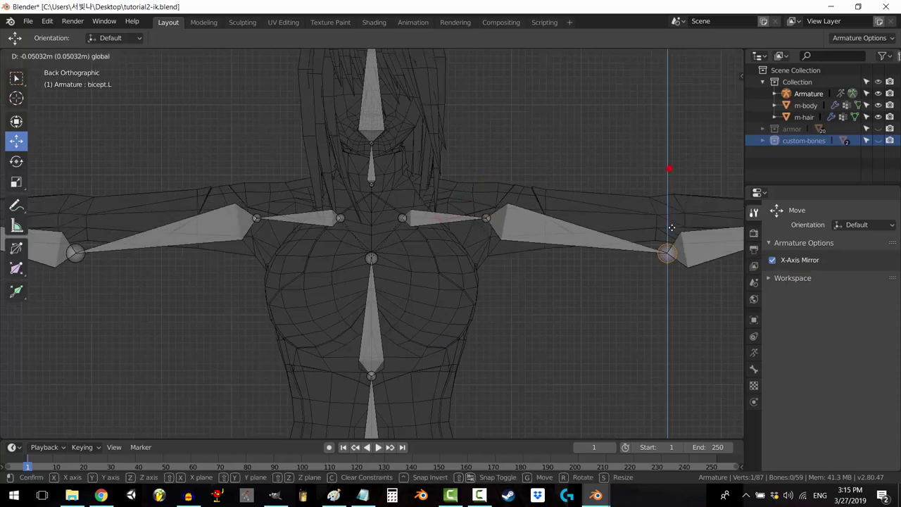
drag(671, 227, 638, 229)
right_click(633, 233)
middle_drag(627, 243, 457, 325)
click(443, 331)
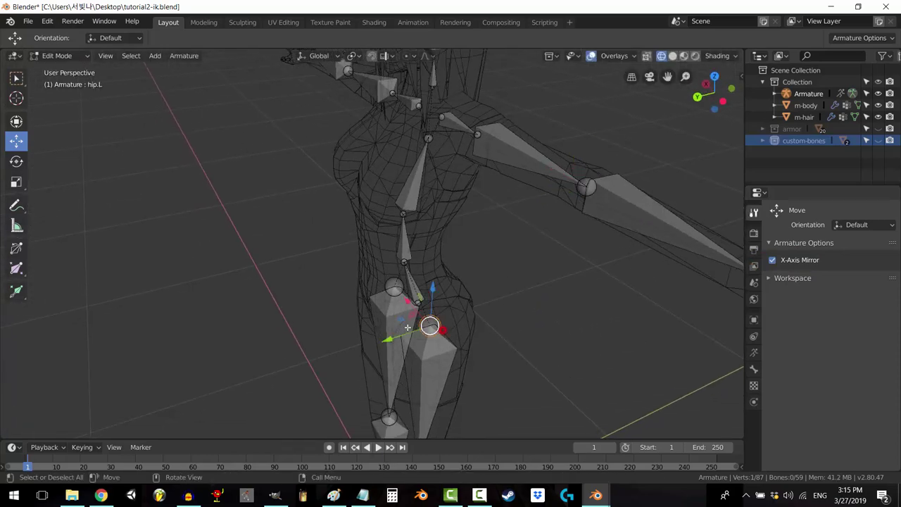
key(g)
key(Escape)
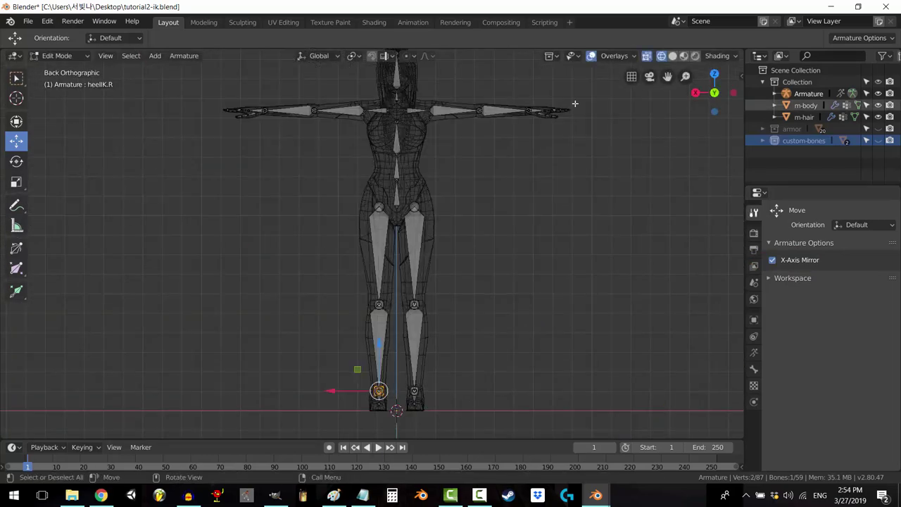
Step: Show the character in solid shading and check the leg bones against the body
click(672, 57)
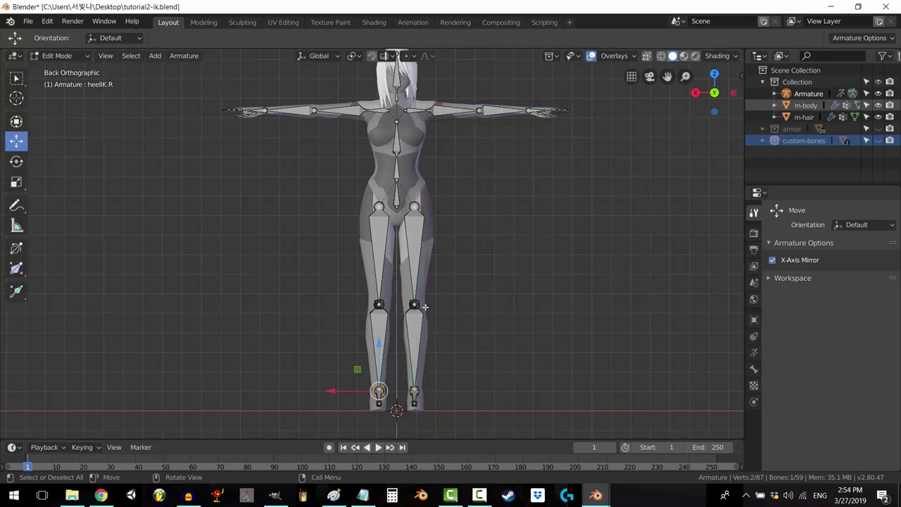
key(ctrl+KP_3)
key(KP_7)
shift+middle_drag(380, 324, 512, 293)
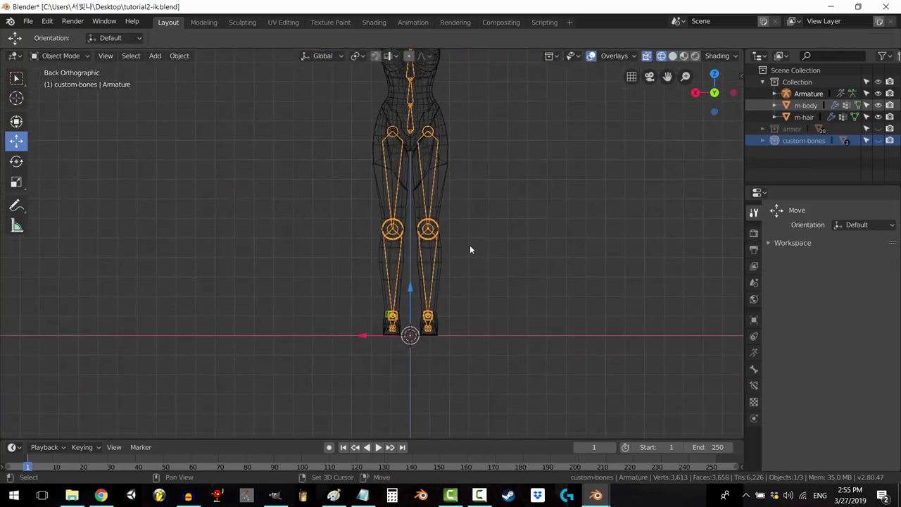
Step: Examine the knee and elbow joint placement against the wireframe mesh in left and back orthographic views
scroll(470, 245, up, 3)
key(ctrl+KP_3)
scroll(410, 274, up, 3)
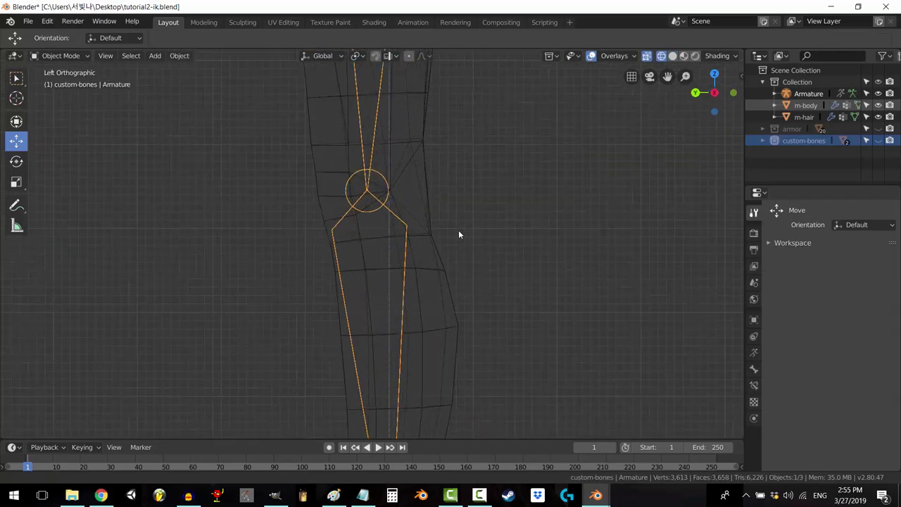
scroll(450, 229, up, 3)
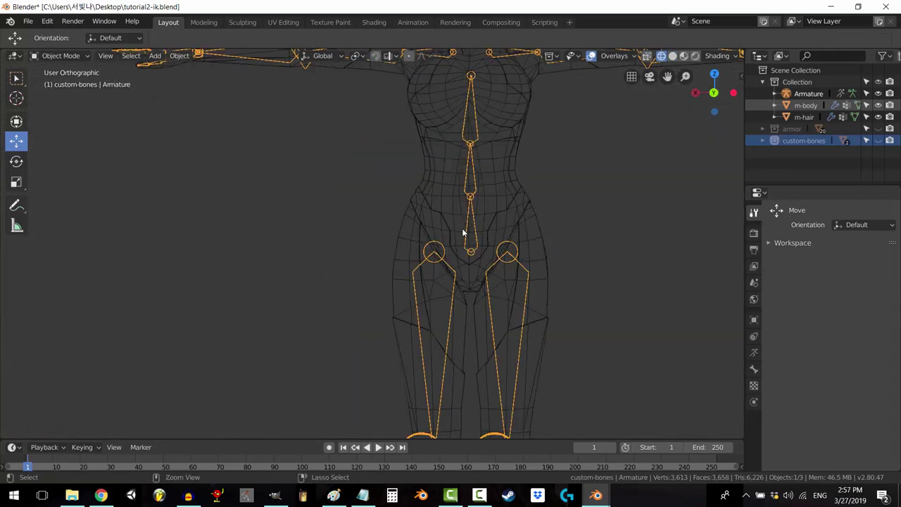
shift+middle_drag(570, 238, 254, 399)
scroll(349, 253, up, 4)
shift+middle_drag(349, 253, 489, 297)
scroll(487, 184, up, 4)
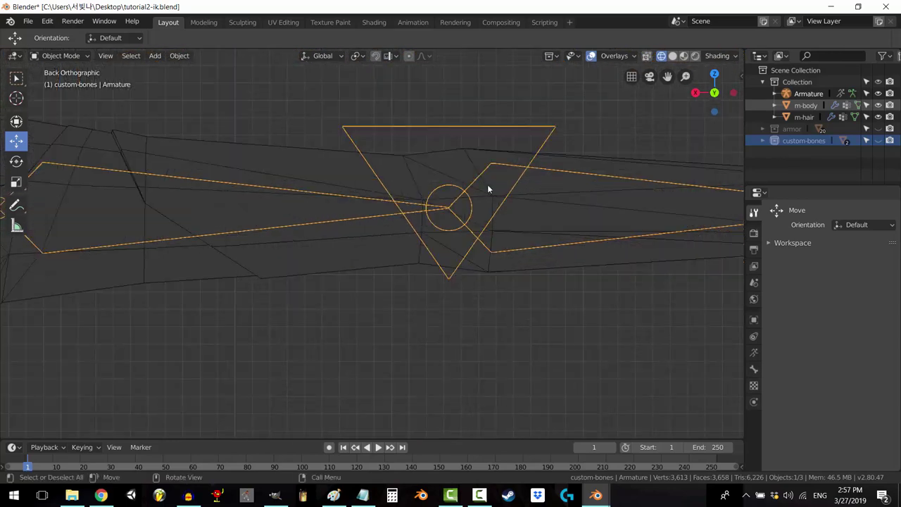
scroll(425, 224, down, 5)
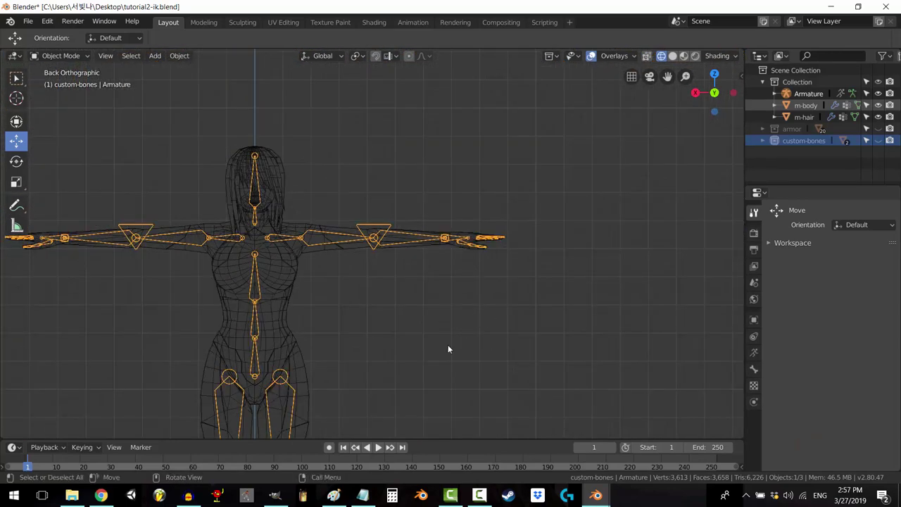
Step: Try lowering the left shin's ankle joint along Z in Edit Mode, viewed from the left side
scroll(448, 344, up, 3)
key(ctrl+KP_3)
shift+middle_drag(444, 373, 453, 158)
scroll(383, 263, up, 9)
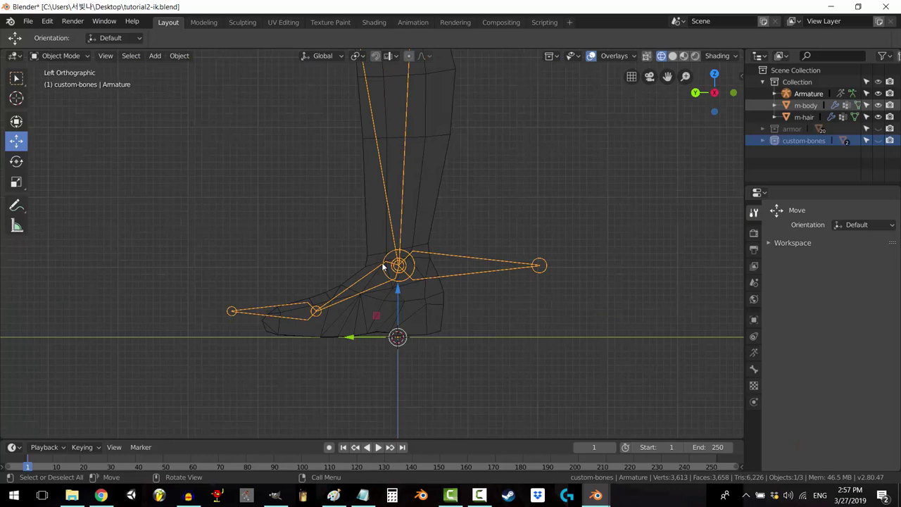
key(Tab)
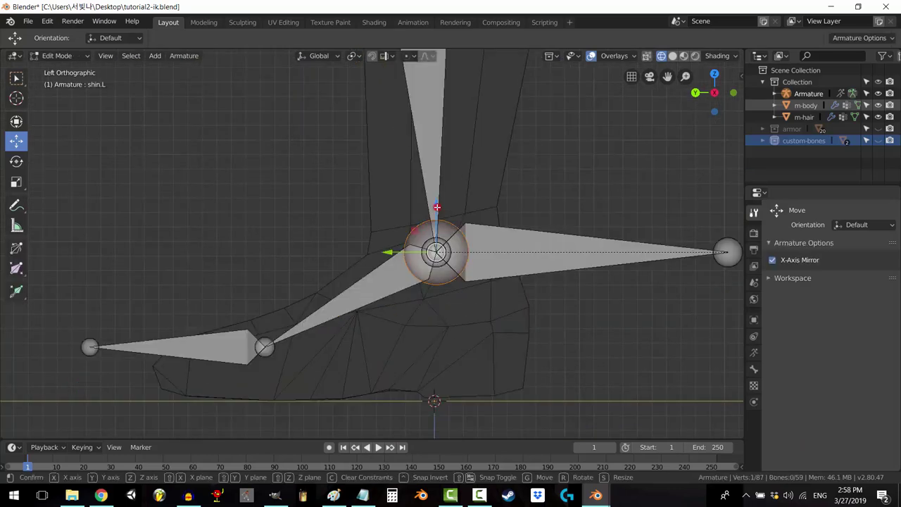
drag(432, 211, 426, 271)
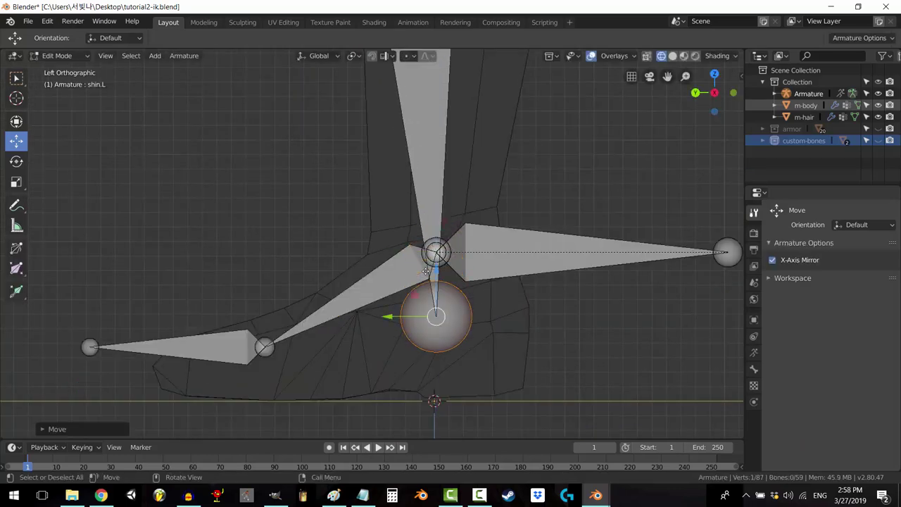
key(ctrl+z)
drag(435, 204, 432, 255)
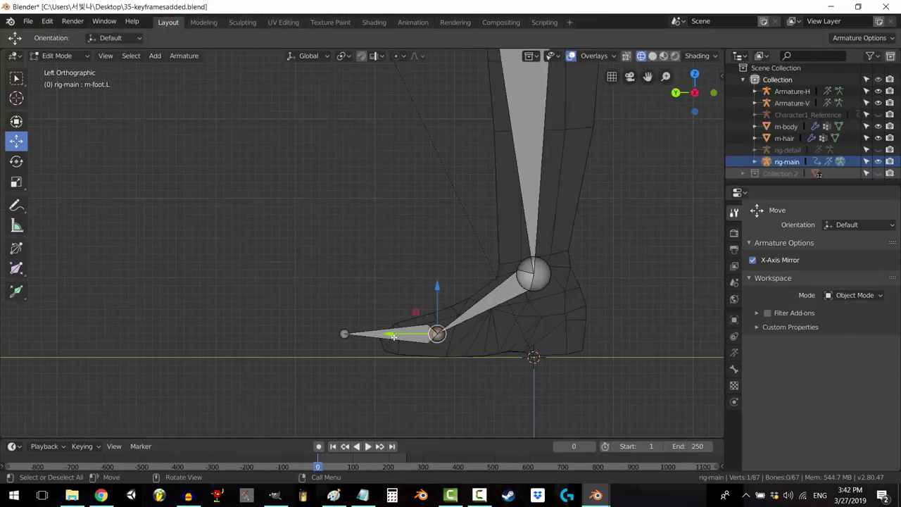
Step: Slide the joint between the left foot and toe bones of rig-main along the Y axis
key(g)
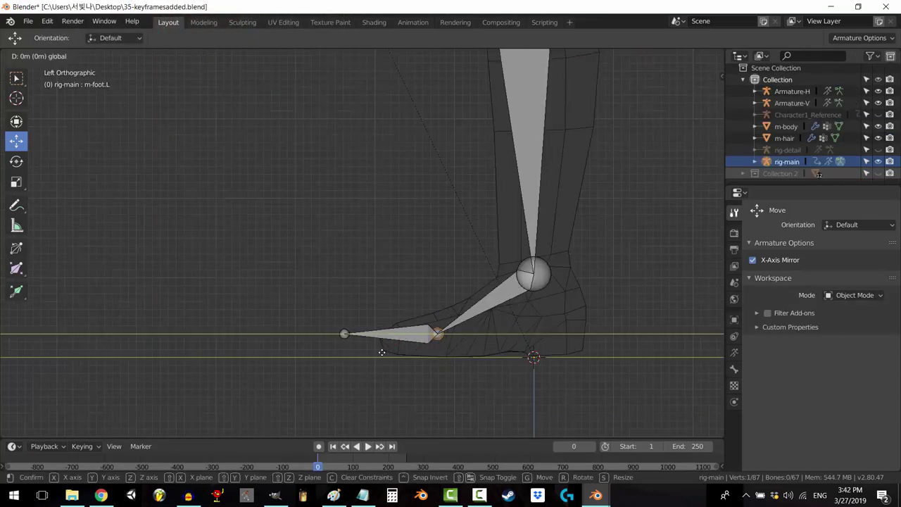
click(381, 355)
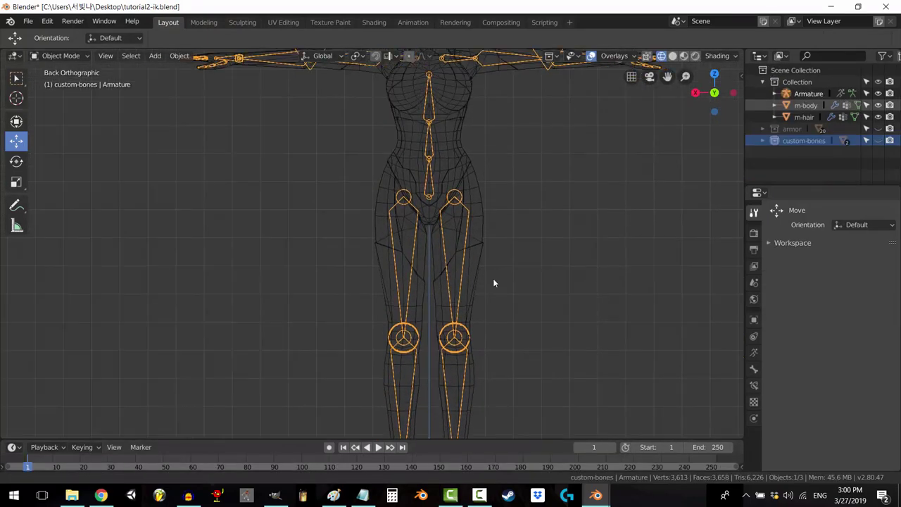
Step: Try moving the left hip joint in Edit Mode from the back view, and return to Object Mode
shift+middle_drag(523, 280, 498, 229)
scroll(516, 259, up, 3)
scroll(507, 318, down, 3)
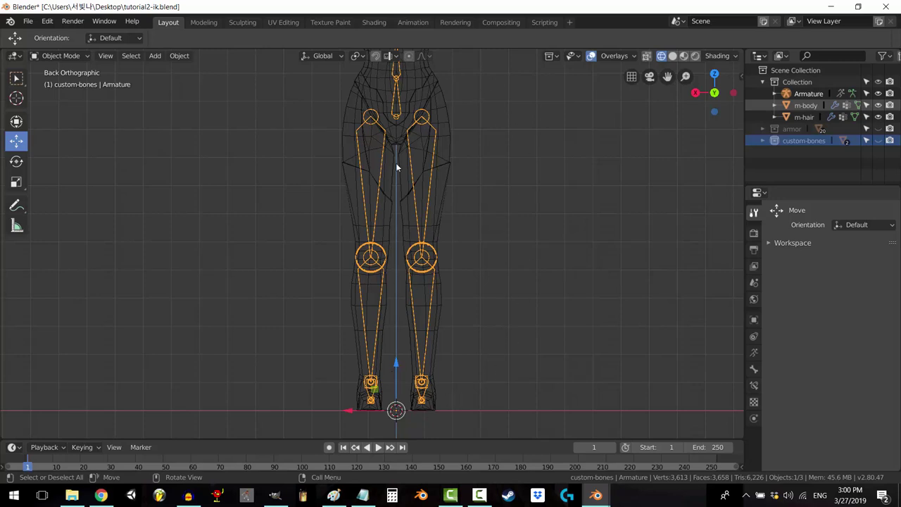
scroll(444, 157, up, 2)
shift+middle_drag(465, 131, 471, 293)
scroll(495, 282, up, 2)
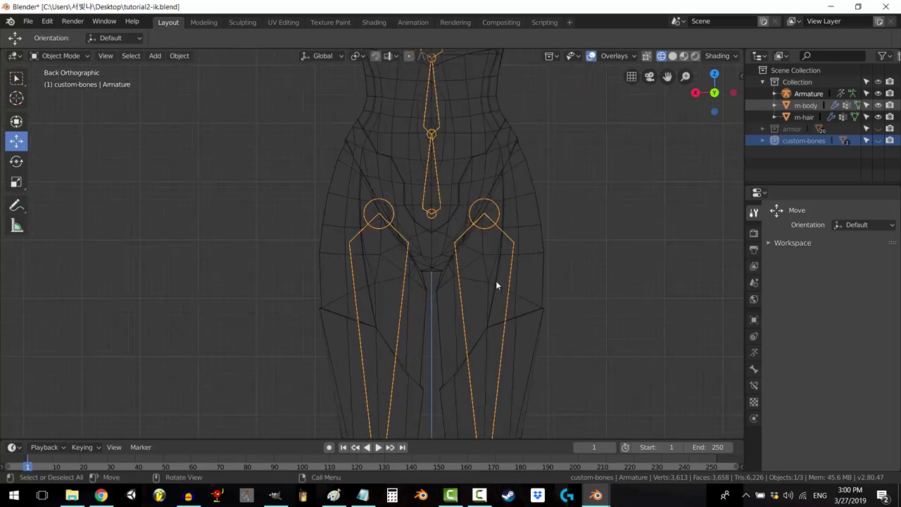
click(56, 55)
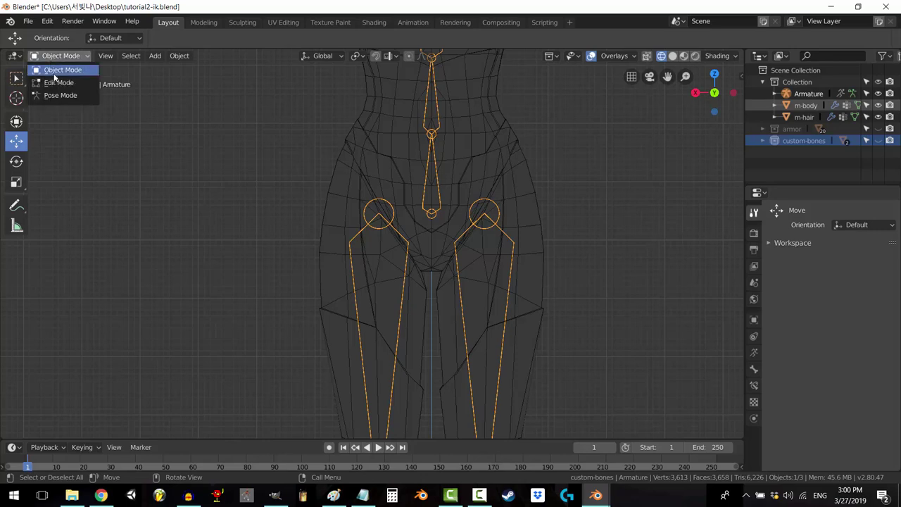
click(58, 83)
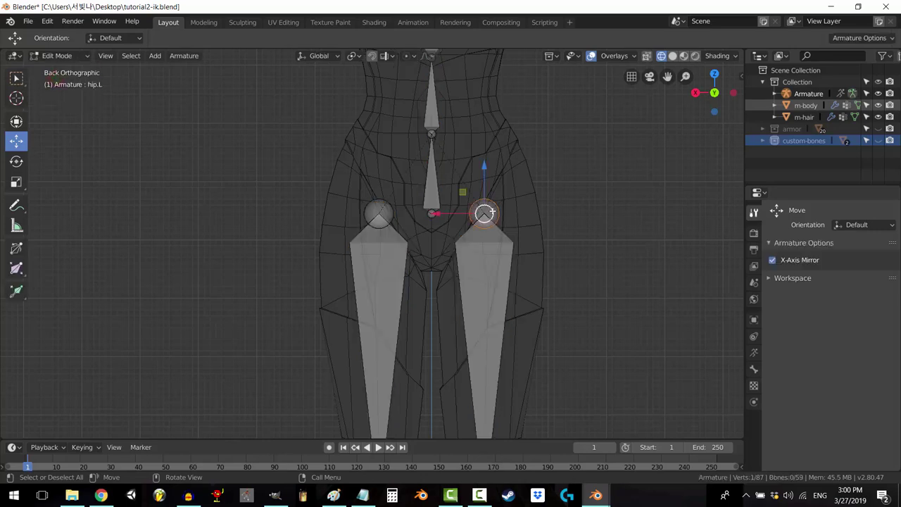
mouse_move(487, 168)
mouse_down()
mouse_move(490, 116)
mouse_move(491, 182)
mouse_move(489, 114)
mouse_move(495, 168)
mouse_up()
click(56, 55)
click(54, 70)
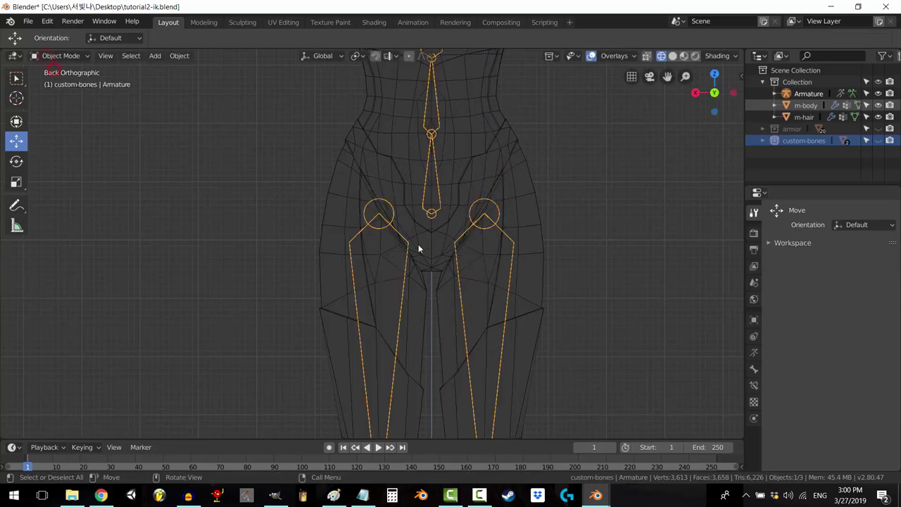
Step: Examine the hip joints and spine bones against the torso mesh in back and left orthographic views
scroll(452, 249, down, 2)
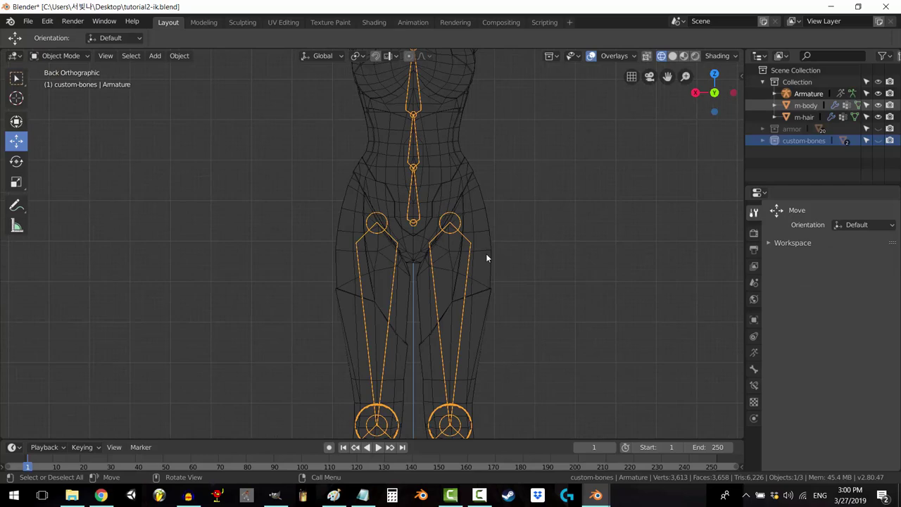
shift+middle_drag(508, 230, 504, 255)
click(448, 247)
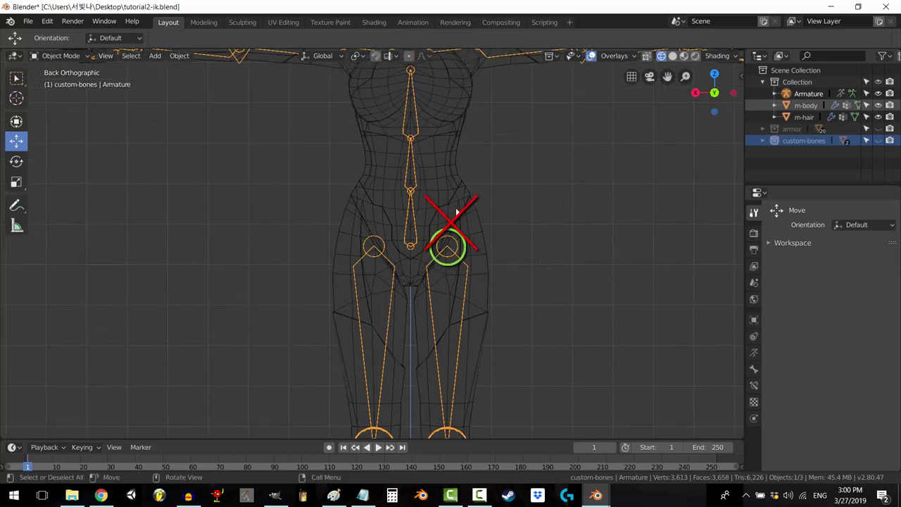
shift+scroll(507, 260, up, 1)
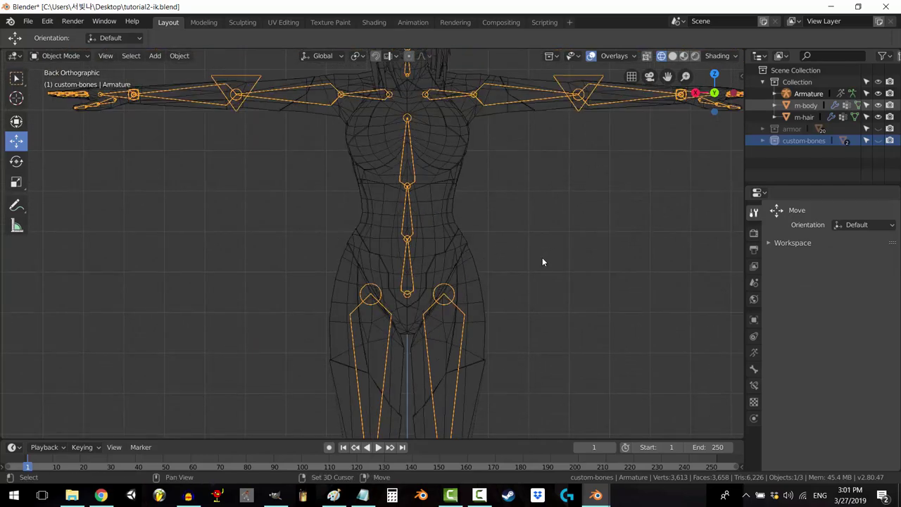
scroll(542, 256, up, 1)
middle_drag(512, 254, 415, 94)
key(ctrl+KP_1)
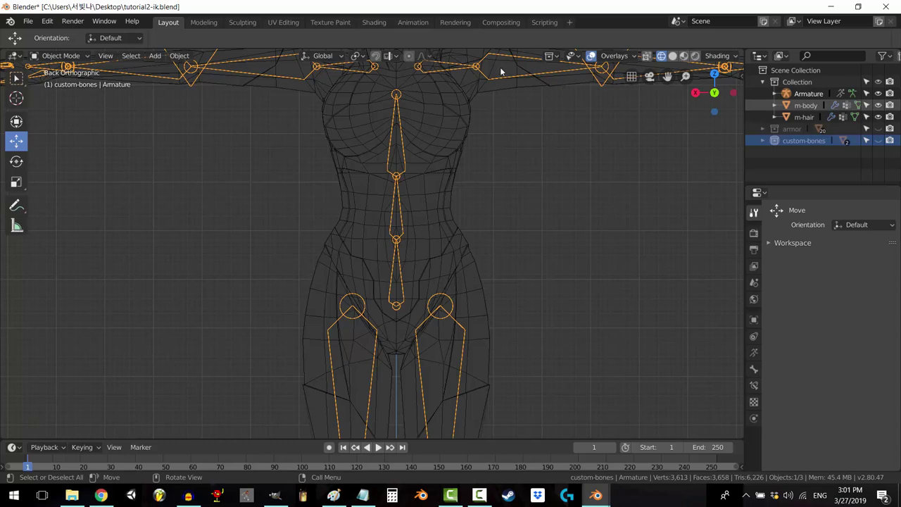
key(ctrl+KP_3)
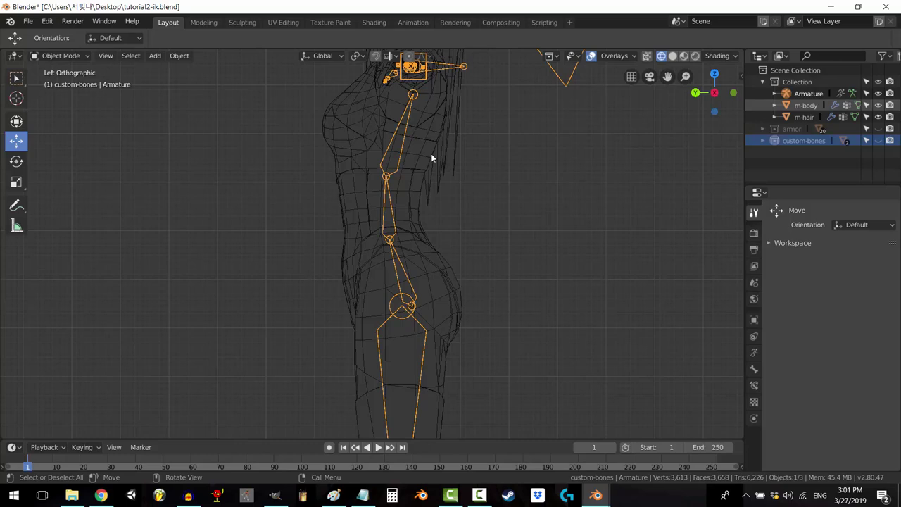
Step: Examine the spine and pelvis bones against the torso mesh in left and back orthographic views
mouse_move(398, 276)
middle_down()
mouse_move(458, 258)
mouse_move(540, 261)
mouse_move(397, 274)
middle_up()
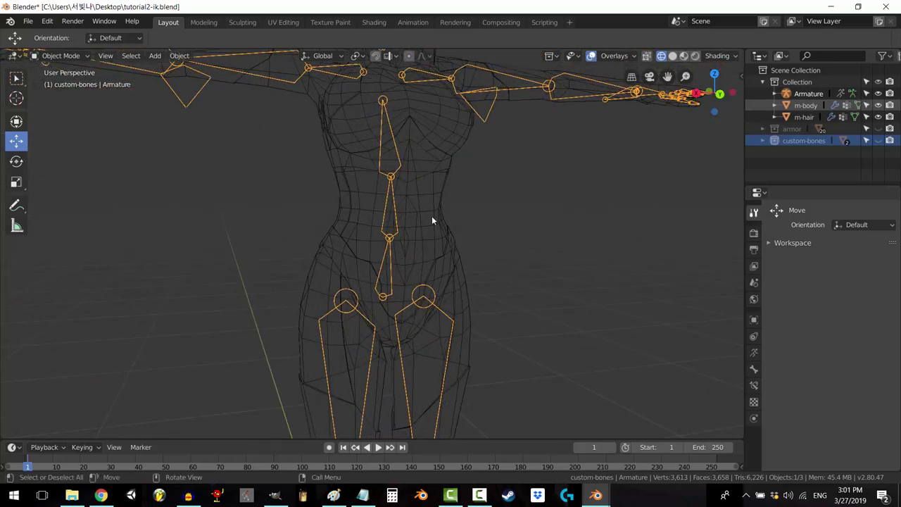
middle_drag(270, 251, 416, 264)
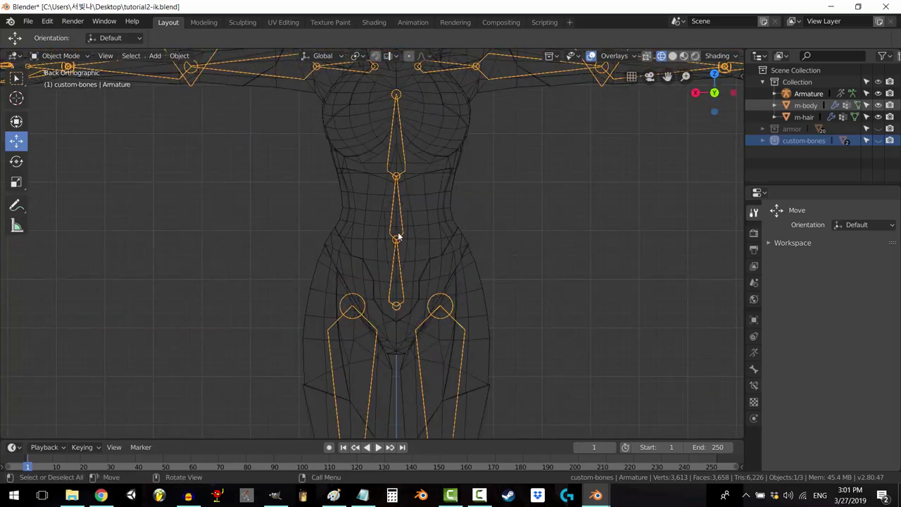
key(ctrl+KP_3)
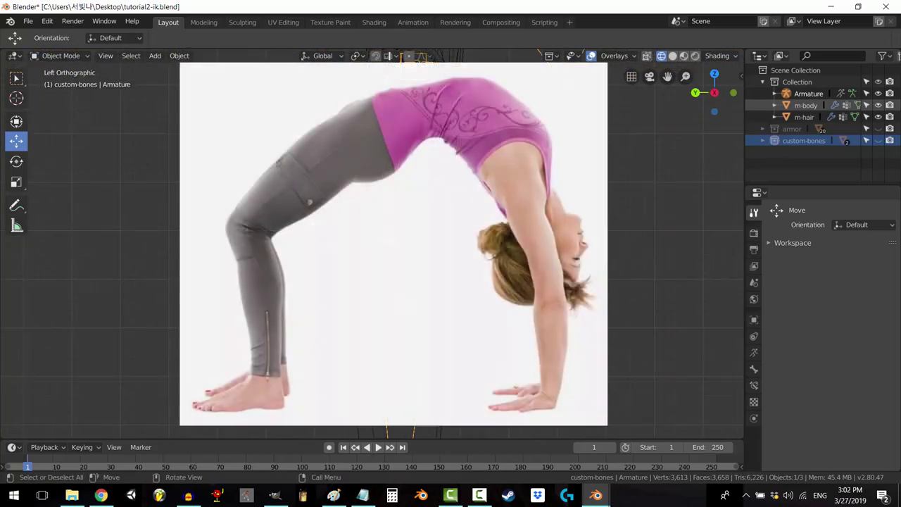
key(ctrl+KP_1)
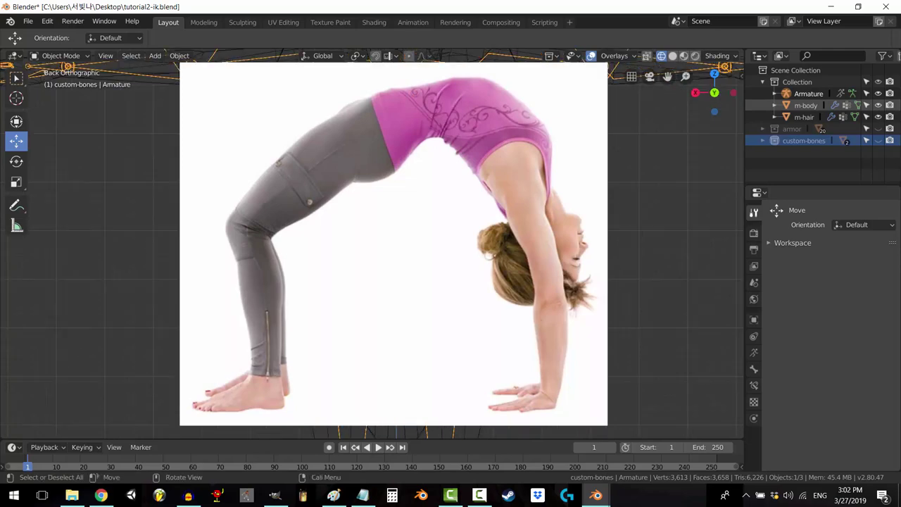
scroll(393, 250, down, 2)
mouse_move(393, 250)
shift+middle_down()
mouse_move(417, 270)
mouse_move(276, 309)
mouse_move(257, 272)
mouse_move(278, 317)
mouse_move(309, 295)
mouse_move(307, 307)
shift+middle_up()
key(ctrl+KP_3)
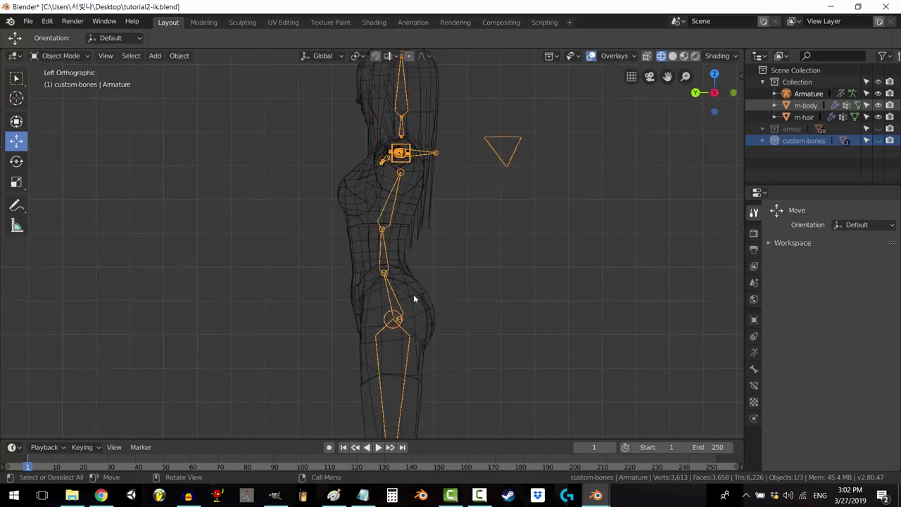
key(ctrl+KP_1)
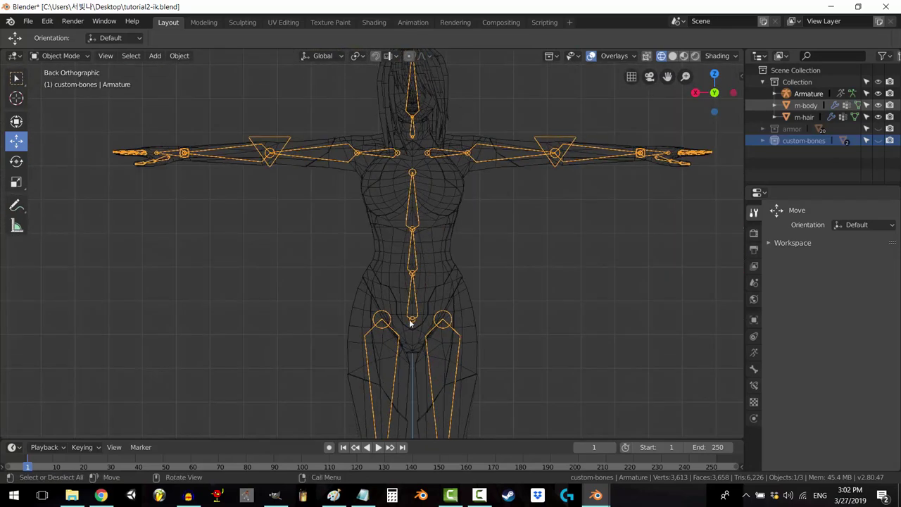
shift+middle_drag(461, 251, 430, 307)
scroll(436, 282, up, 1)
scroll(423, 307, up, 2)
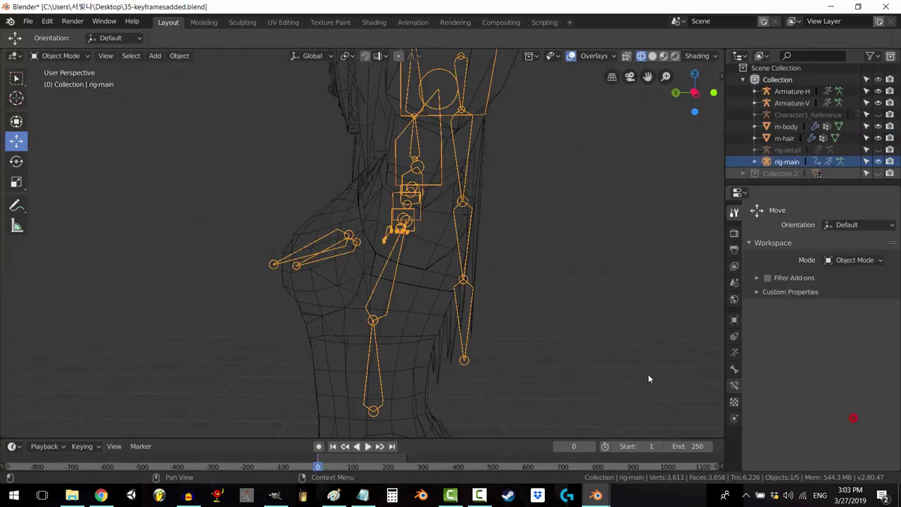
Step: Rotate the m-breast.L bone of rig-main in Edit Mode from the left orthographic view
middle_drag(649, 379, 337, 297)
key(ctrl+KP_3)
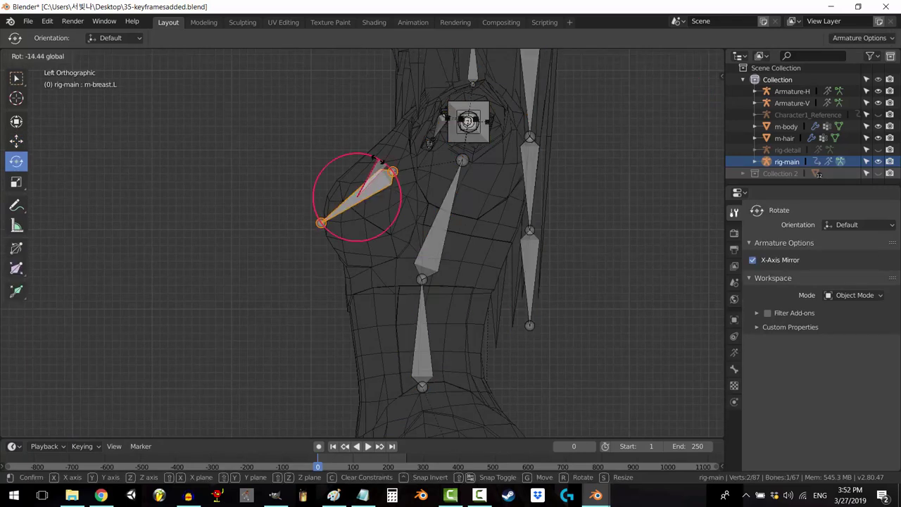
drag(394, 172, 400, 121)
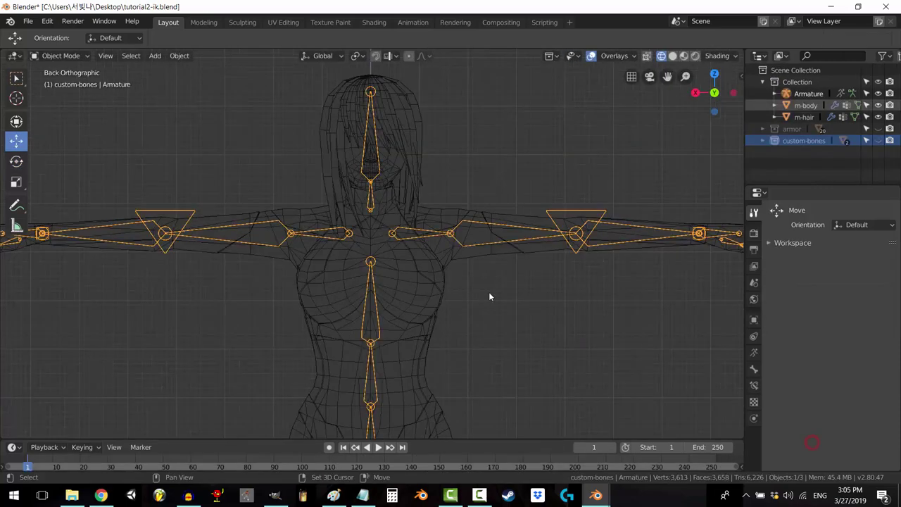
Step: Put the armature in Edit Mode from the back view, framing the joint between the left collar and upper arm bones
scroll(488, 291, up, 5)
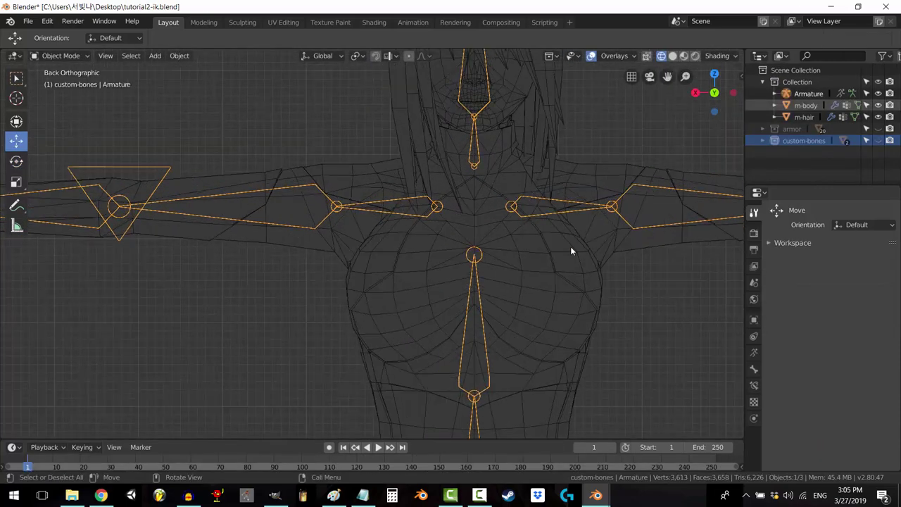
shift+middle_drag(577, 249, 216, 218)
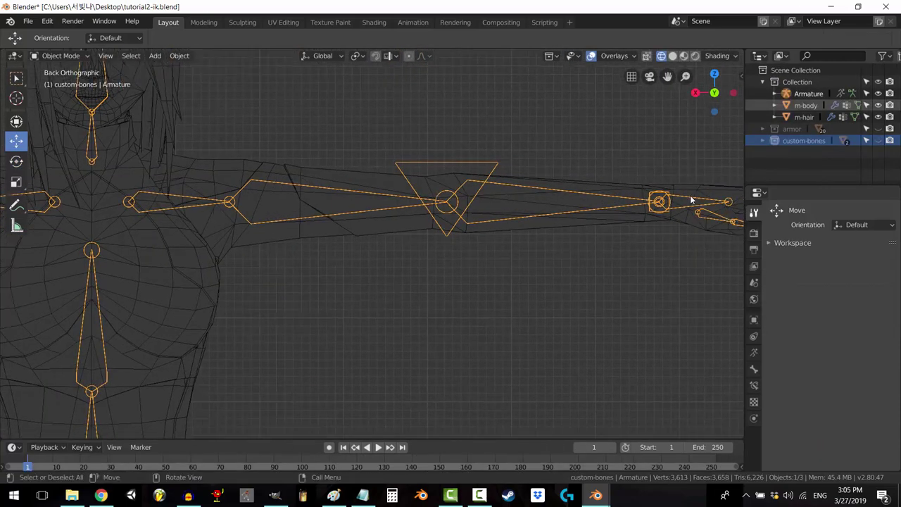
key(KP_7)
key(ctrl+KP_1)
shift+middle_drag(346, 238, 440, 237)
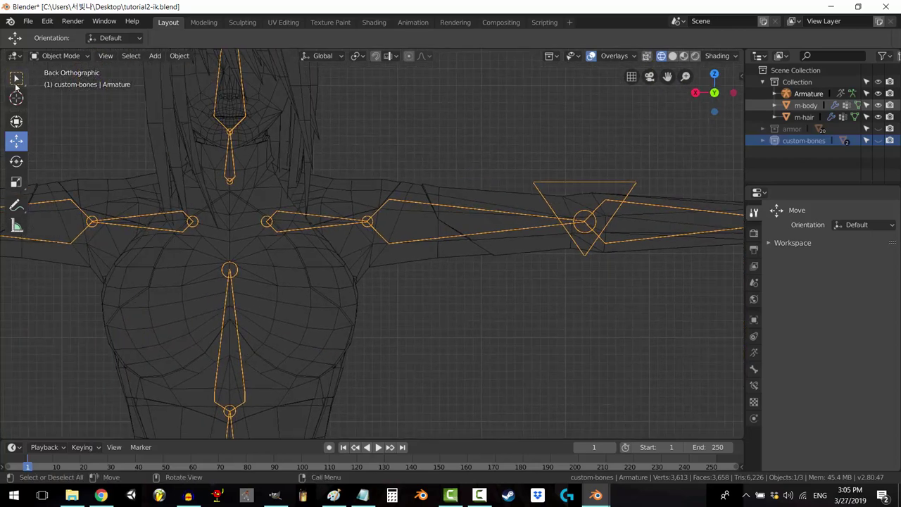
click(61, 56)
click(53, 84)
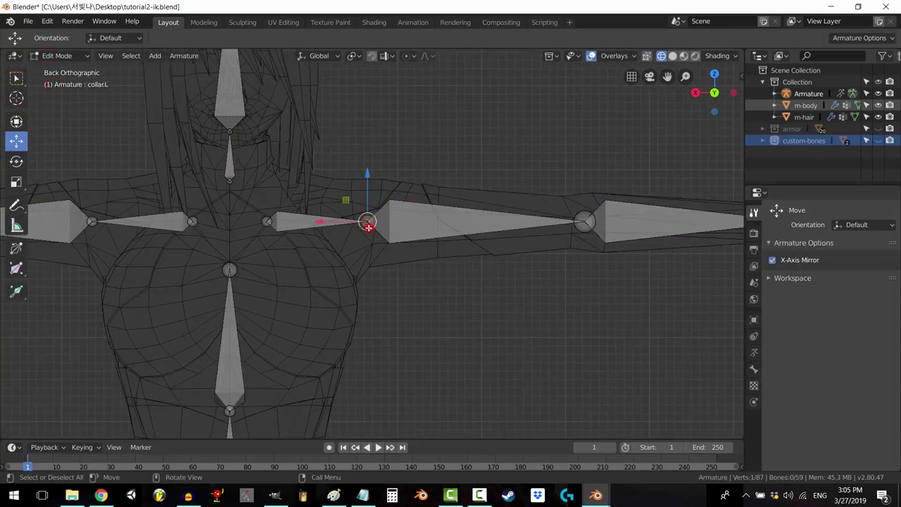
Step: Try moving the left shoulder joint along the Z axis and then along the X axis with X-Axis Mirror on
shift+middle_drag(398, 305, 435, 270)
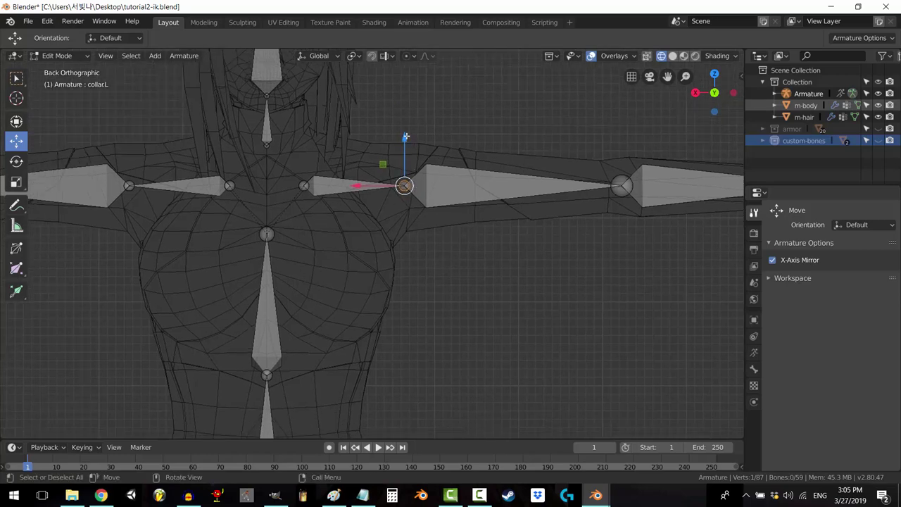
drag(405, 136, 382, 156)
key(ctrl+z)
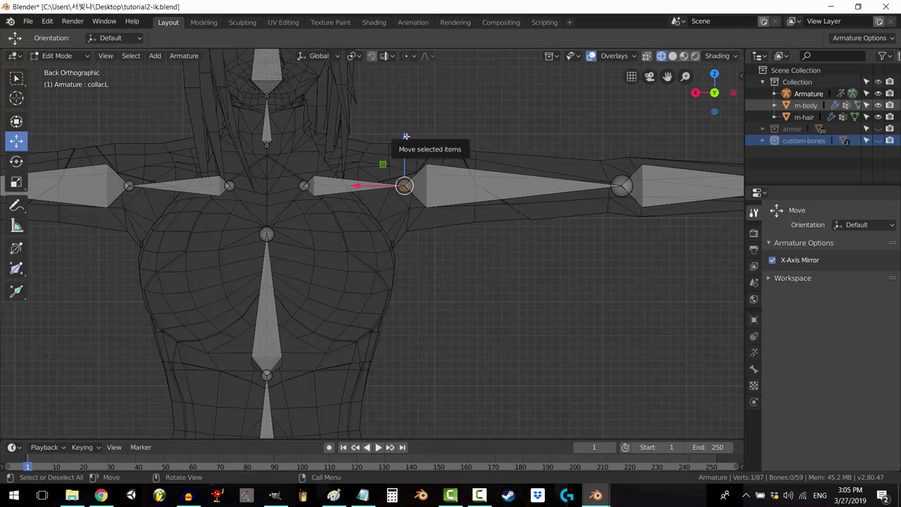
drag(407, 142, 395, 234)
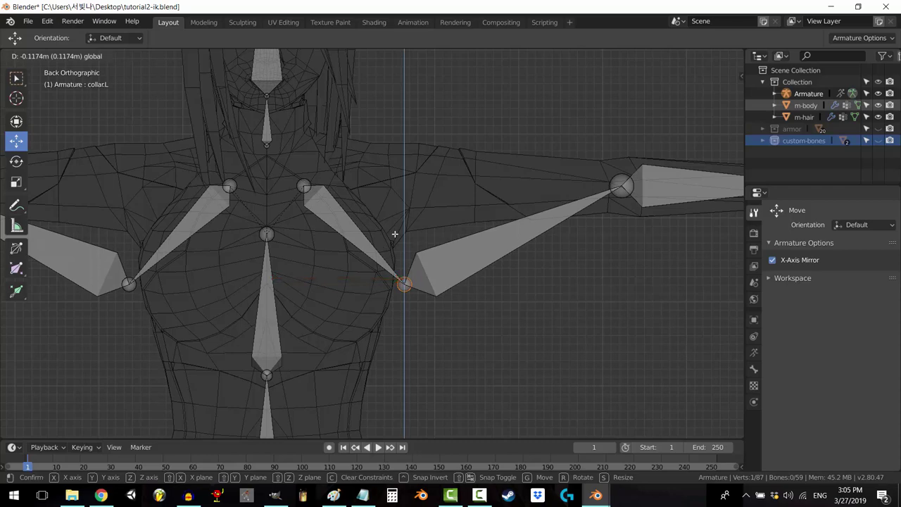
key(x)
drag(394, 233, 334, 205)
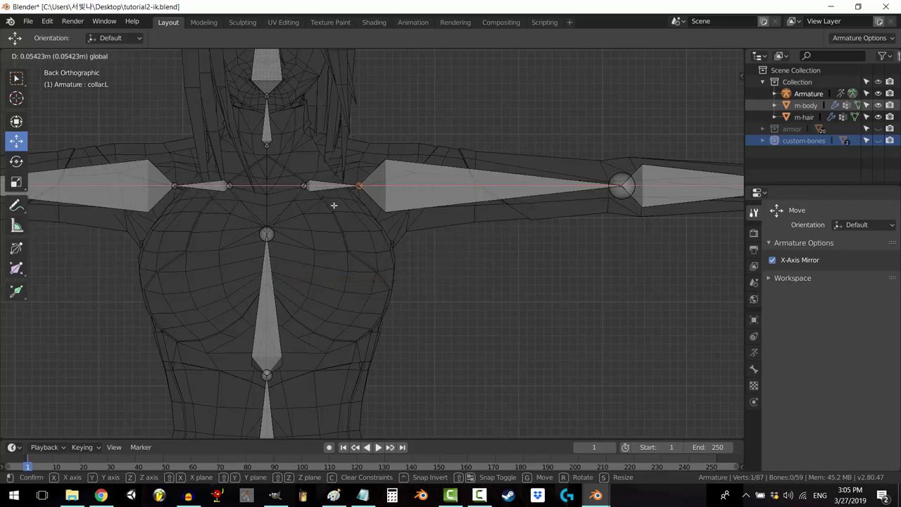
Step: Examine how the neck and head bones sit inside the neck and head mesh from the back and left side
shift+middle_drag(539, 358, 565, 388)
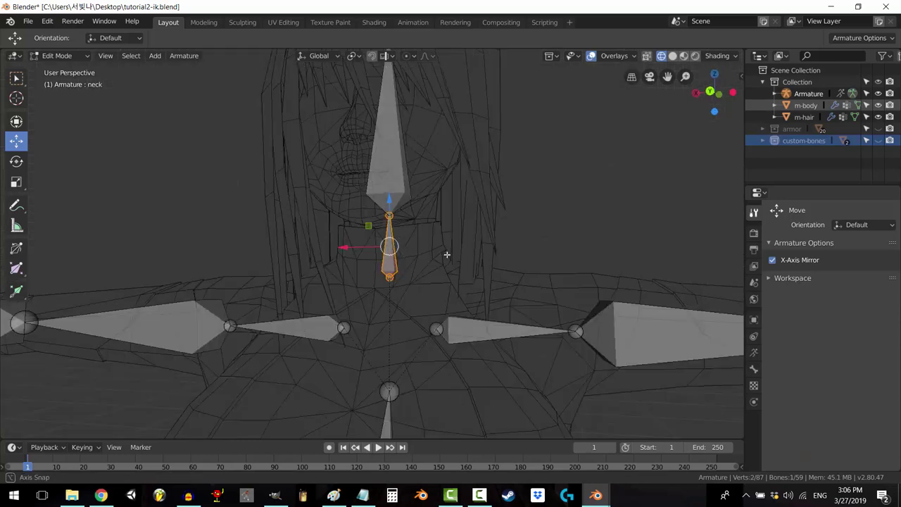
middle_drag(446, 255, 385, 211)
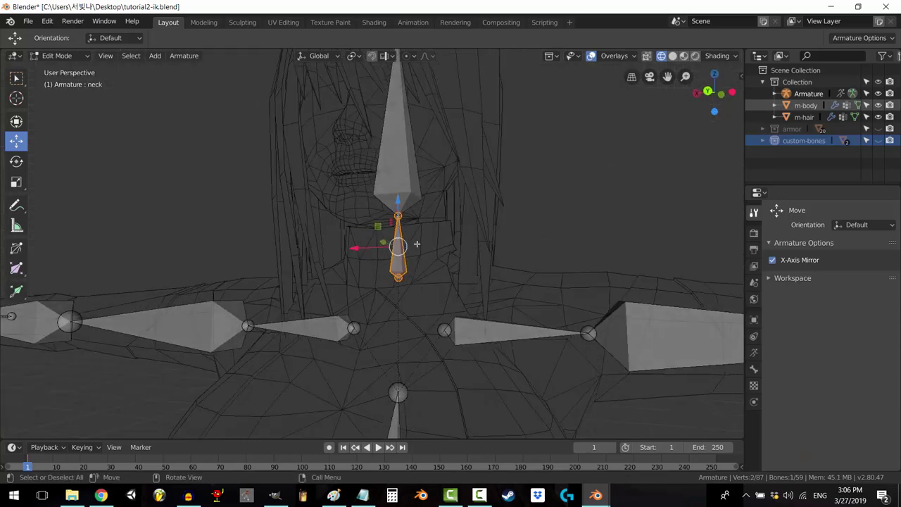
key(ctrl+KP_1)
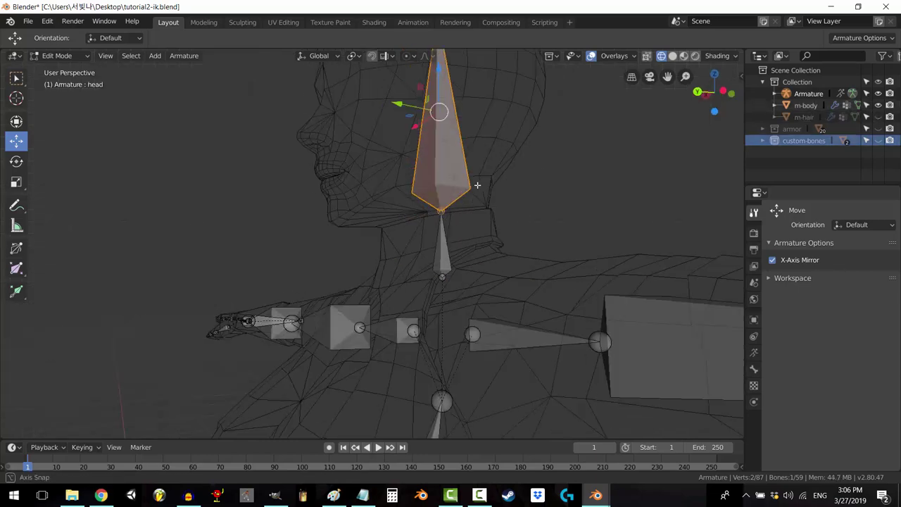
key(ctrl+KP_3)
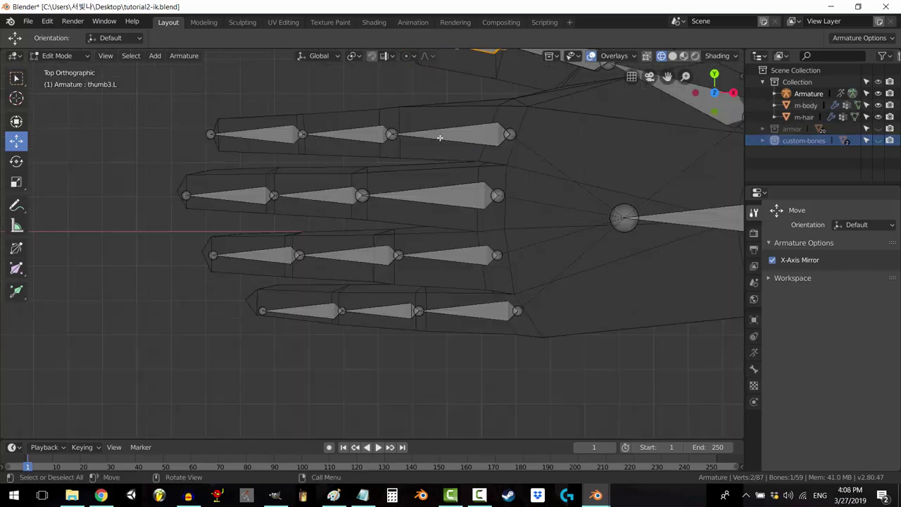
Step: Select the left hand's pointer and middle finger bones one by one and check their placement in top and back views
click(450, 134)
key(bracketleft)
key(bracketleft)
click(438, 194)
click(316, 195)
click(224, 195)
middle_drag(406, 223, 415, 214)
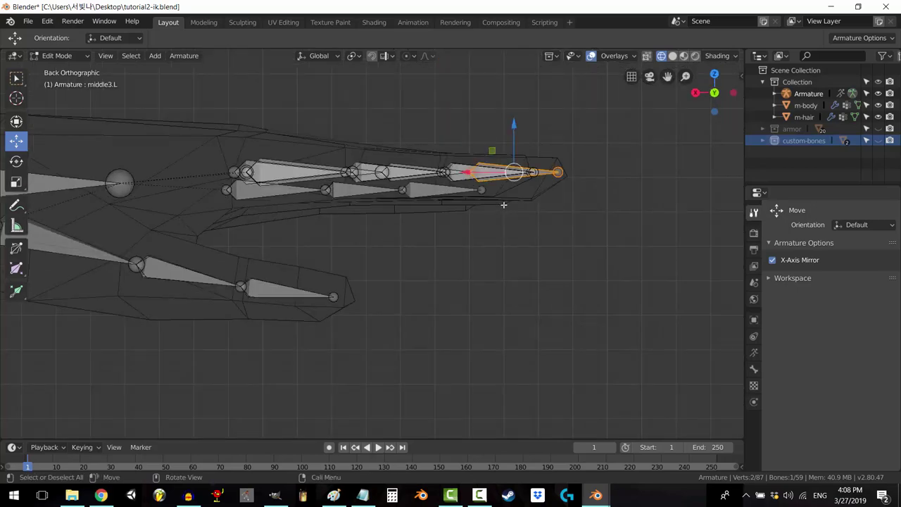
middle_drag(504, 205, 426, 392)
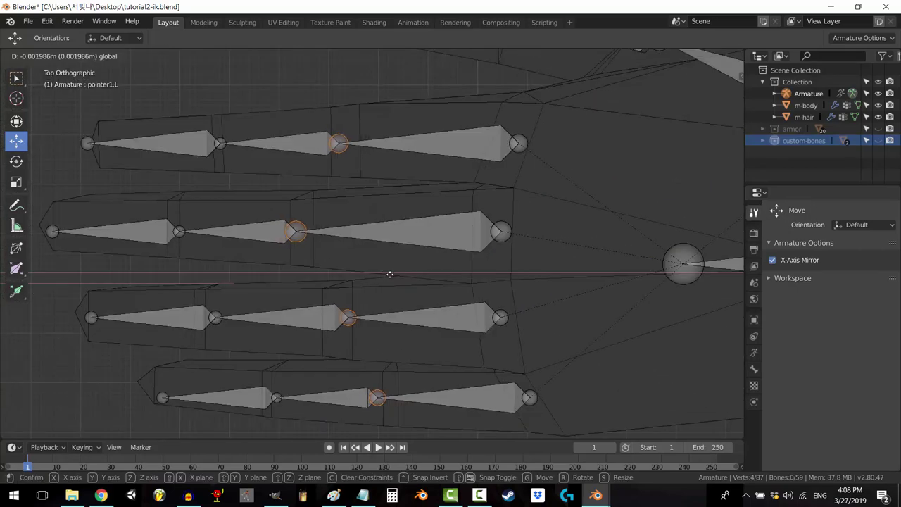
Step: Shift the first and second knuckle joints of the left hand's four fingers along the X axis toward the mesh's finger loops
click(395, 277)
middle_drag(395, 277, 387, 238)
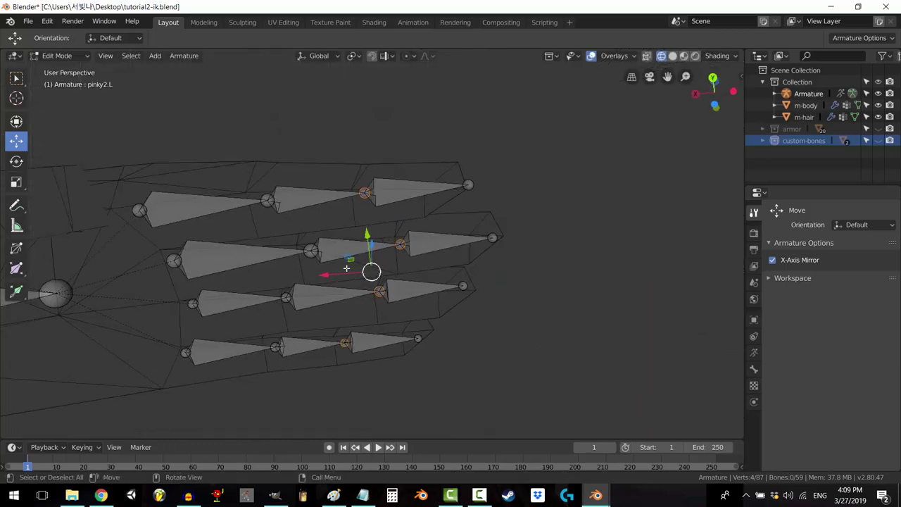
click(318, 276)
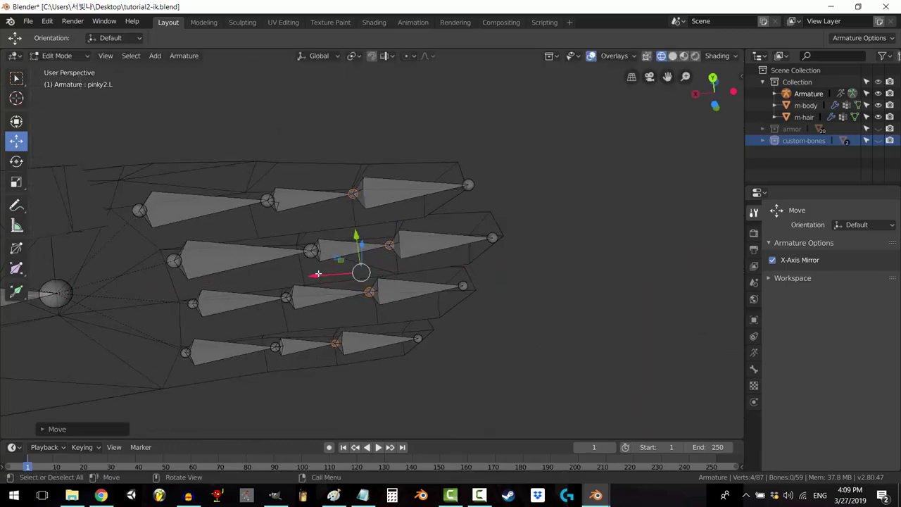
middle_drag(318, 276, 358, 268)
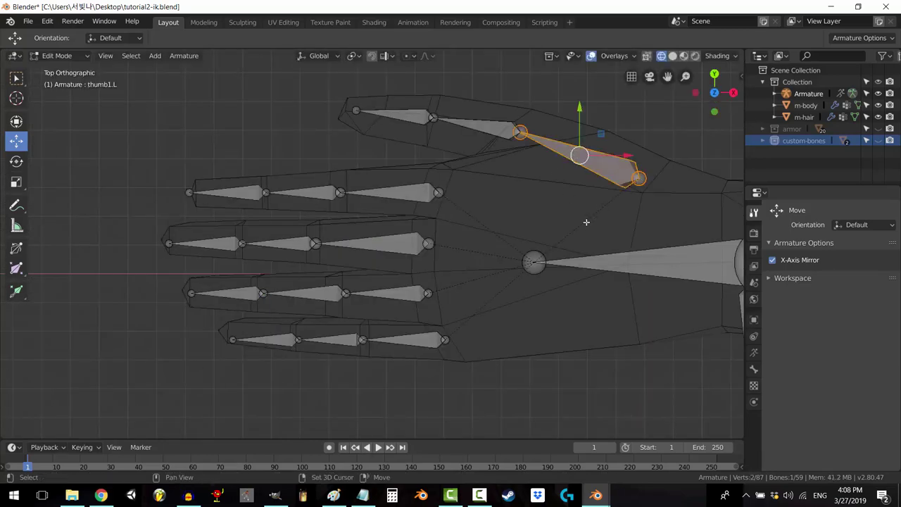
Step: Examine the left thumb's three bones against the hand mesh in the top view
shift+middle_drag(586, 222, 567, 293)
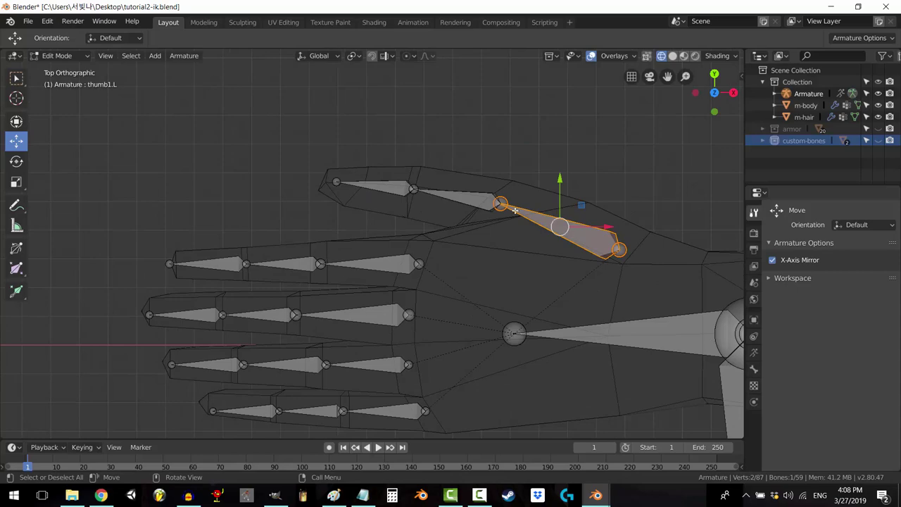
middle_drag(416, 211, 276, 248)
shift+middle_drag(496, 265, 390, 281)
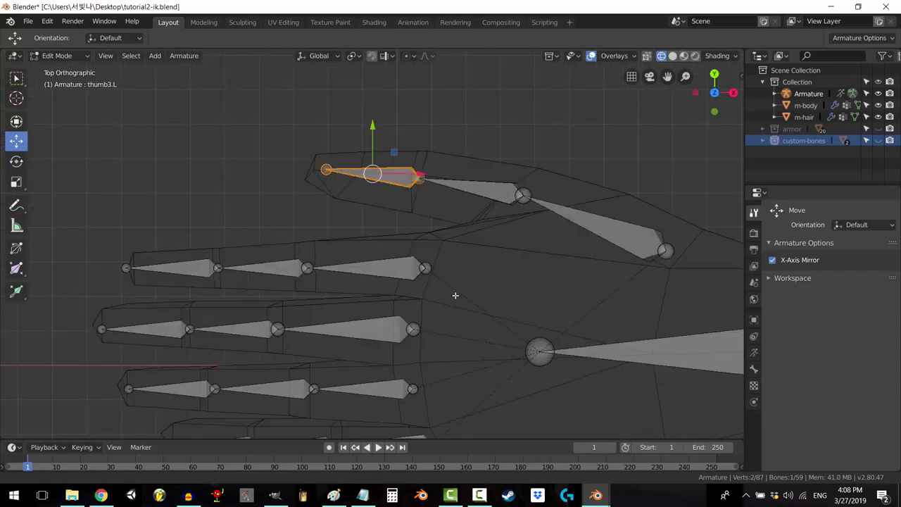
shift+middle_drag(436, 150, 433, 219)
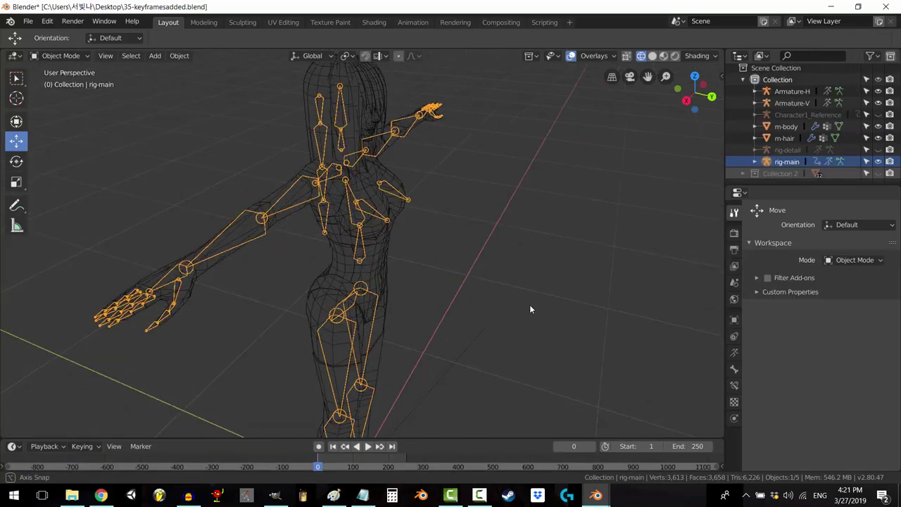
Step: Switch the viewport to solid shading and put rig-main in Pose Mode
mouse_move(531, 308)
middle_down()
mouse_move(627, 306)
mouse_move(746, 253)
middle_up()
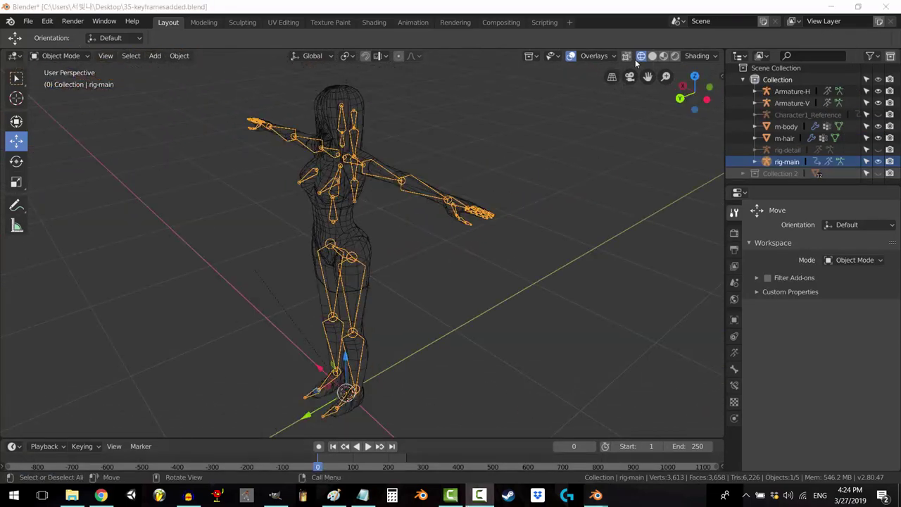
click(651, 55)
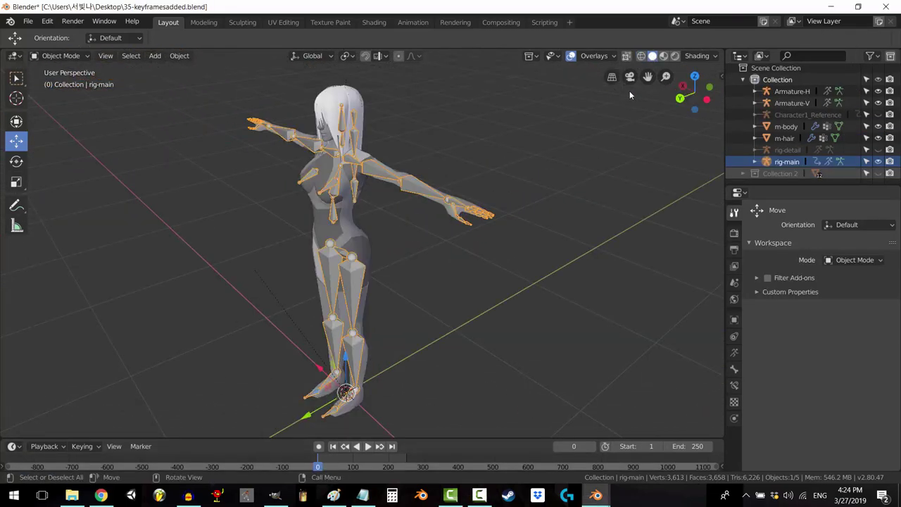
middle_drag(473, 286, 105, 215)
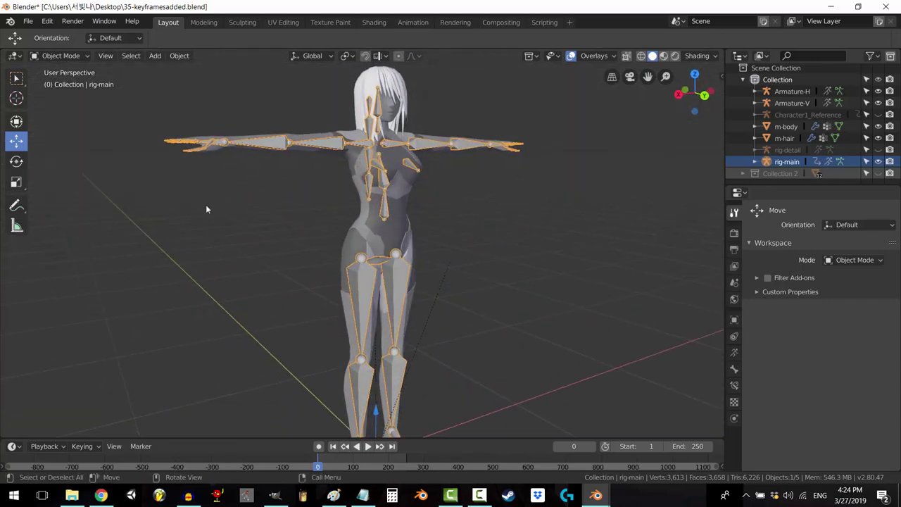
key(Return)
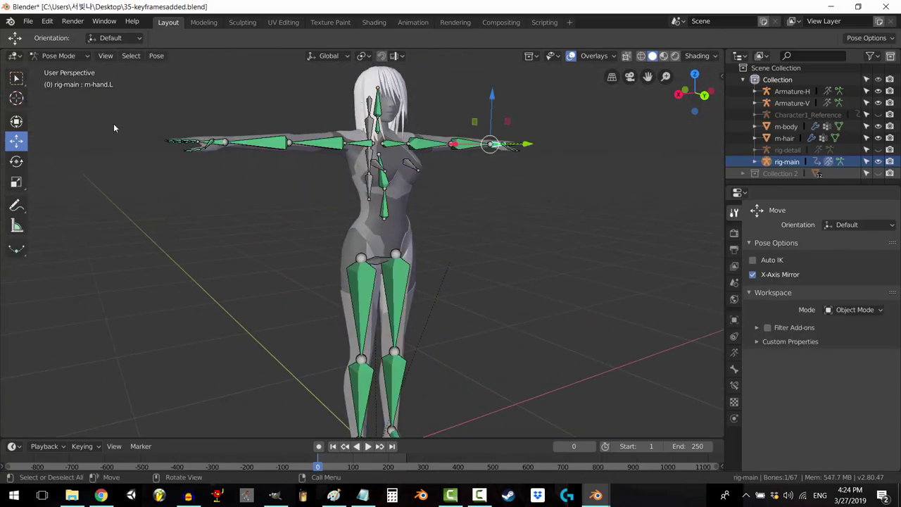
mouse_move(474, 263)
middle_down()
mouse_move(497, 247)
mouse_move(505, 204)
mouse_move(409, 236)
mouse_move(678, 225)
mouse_move(69, 219)
mouse_move(398, 241)
mouse_move(418, 277)
mouse_move(458, 234)
mouse_move(477, 246)
middle_up()
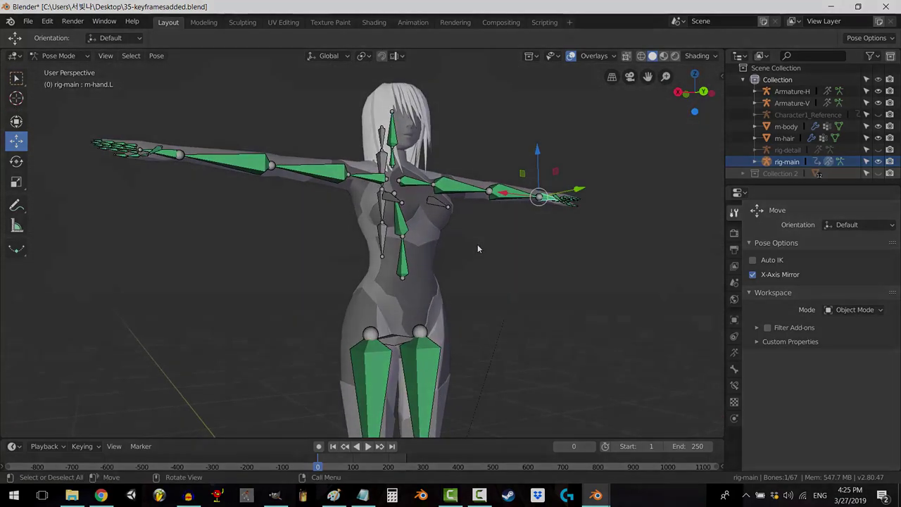